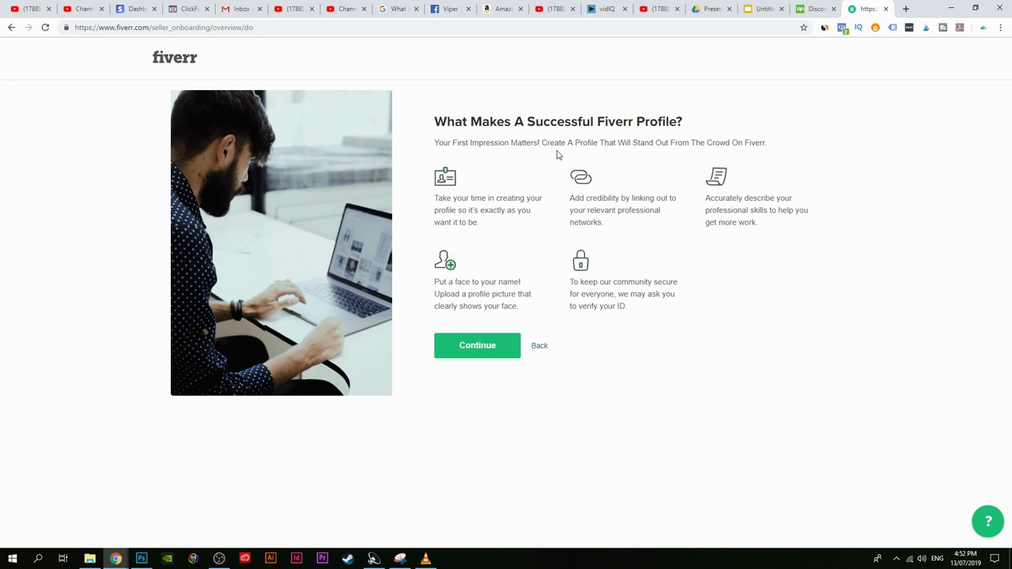
Step: Open Google in a new browser tab and search for "photoshop free trial"
click(905, 9)
text(goo)
key(Return)
text(phot)
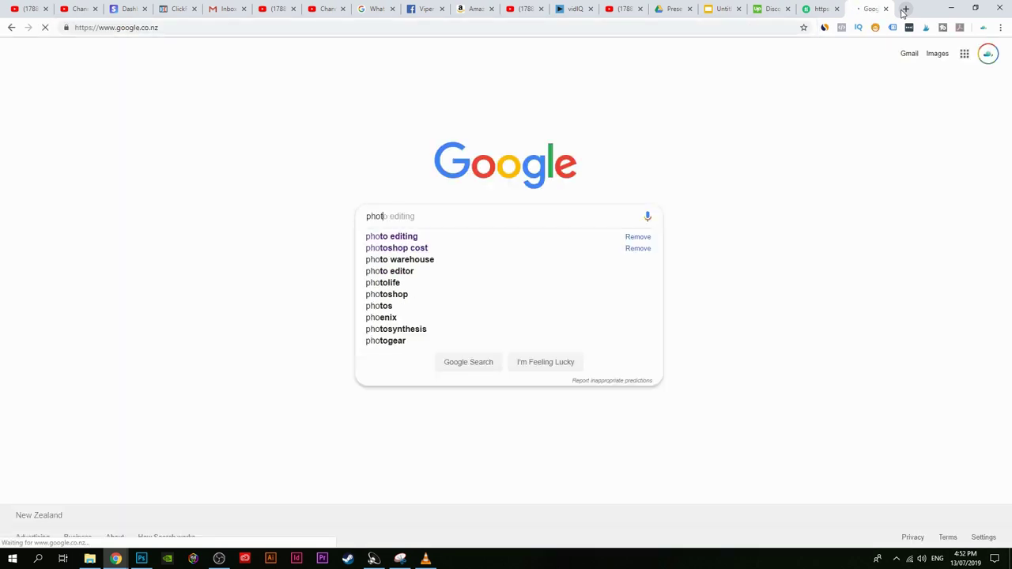
key(Down)
key(Down)
key(BackSpace)
key(BackSpace)
key(BackSpace)
key(BackSpace)
text(free trial)
key(Return)
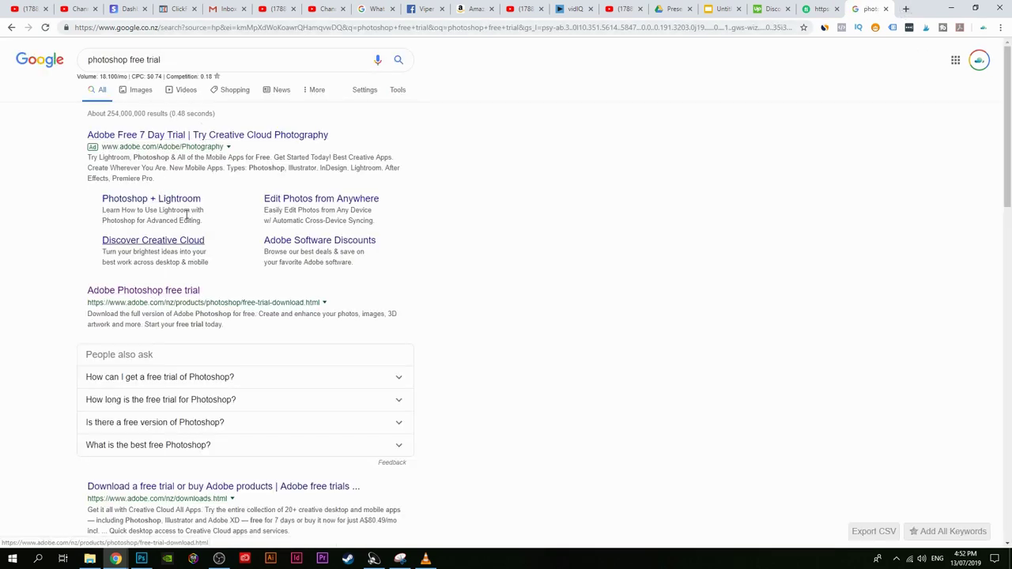
Step: Open Adobe's Photoshop free trial page from the search results, look it over and dismiss the feedback survey request
click(159, 290)
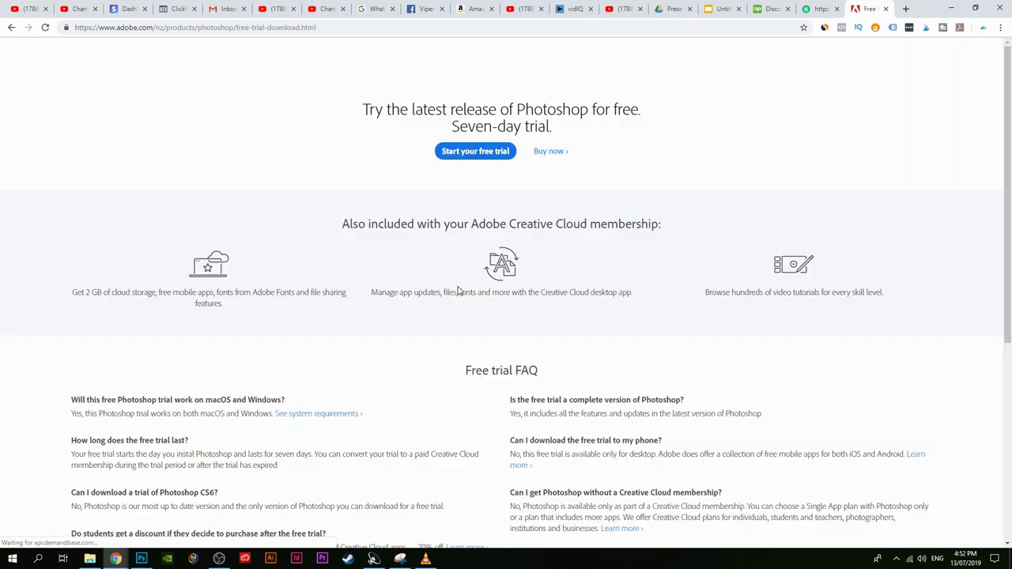
scroll(510, 294, down, 3)
scroll(510, 294, up, 3)
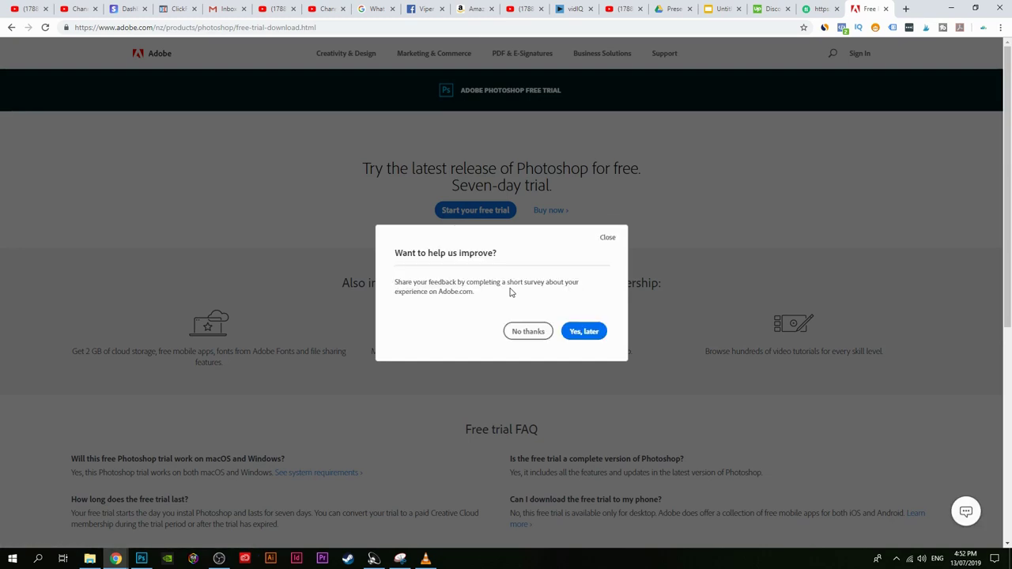
click(607, 238)
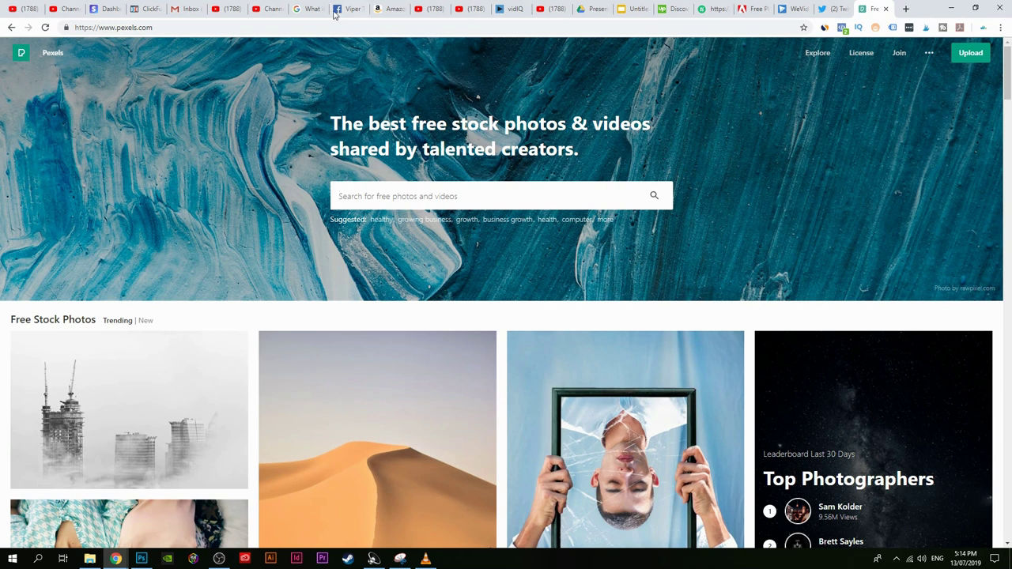
Step: Browse the trending free stock photos on Pexels for a suitable picture to edit
scroll(480, 207, down, 3)
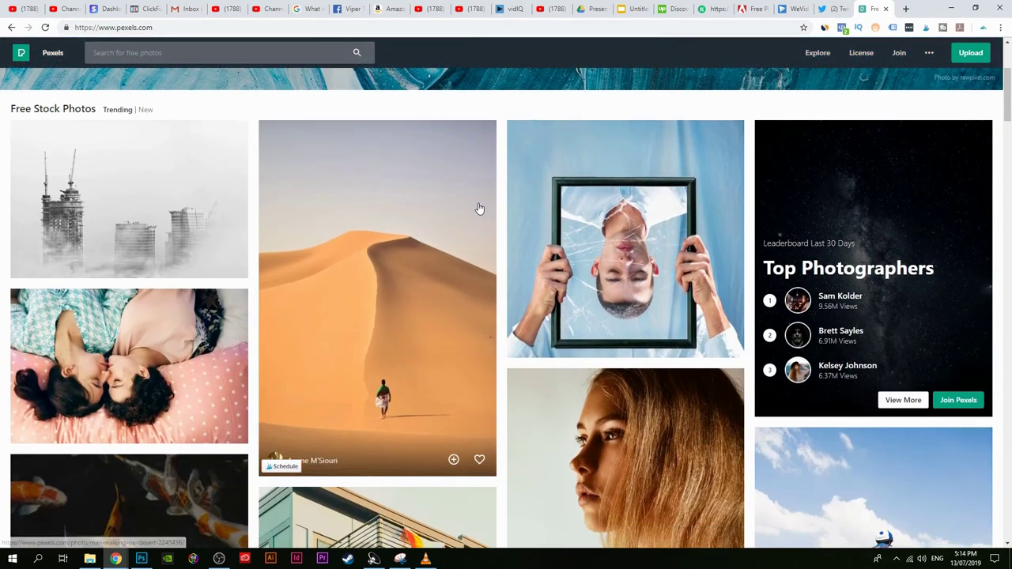
scroll(510, 395, down, 2)
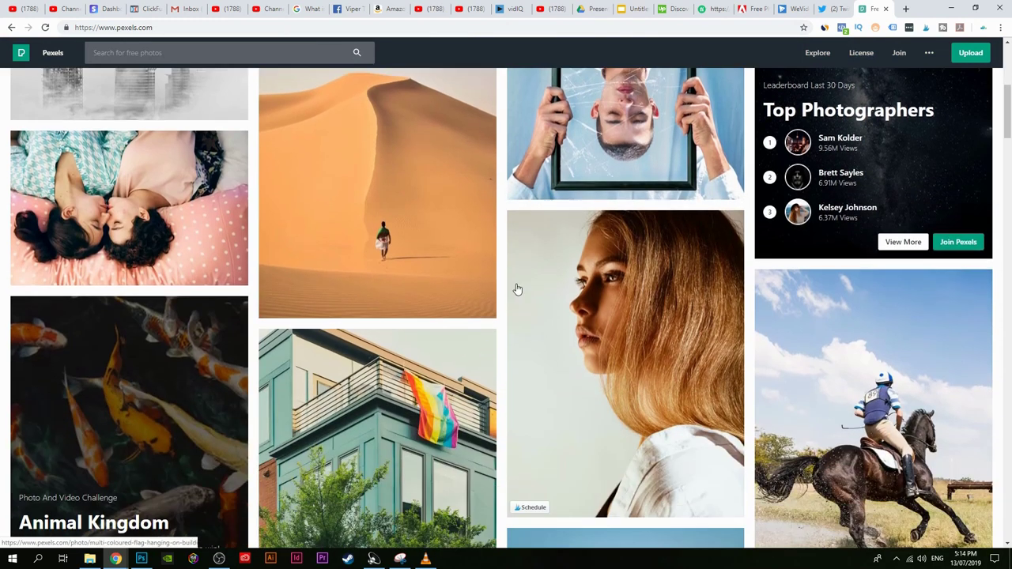
scroll(514, 292, down, 3)
scroll(537, 277, down, 2)
scroll(514, 269, down, 1)
scroll(510, 292, down, 3)
scroll(502, 312, down, 3)
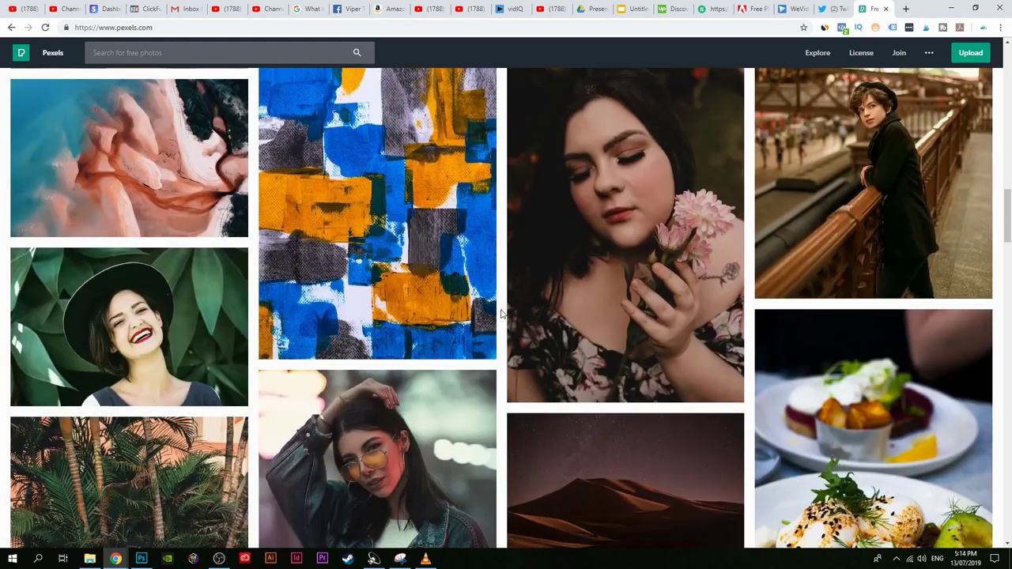
scroll(500, 313, down, 2)
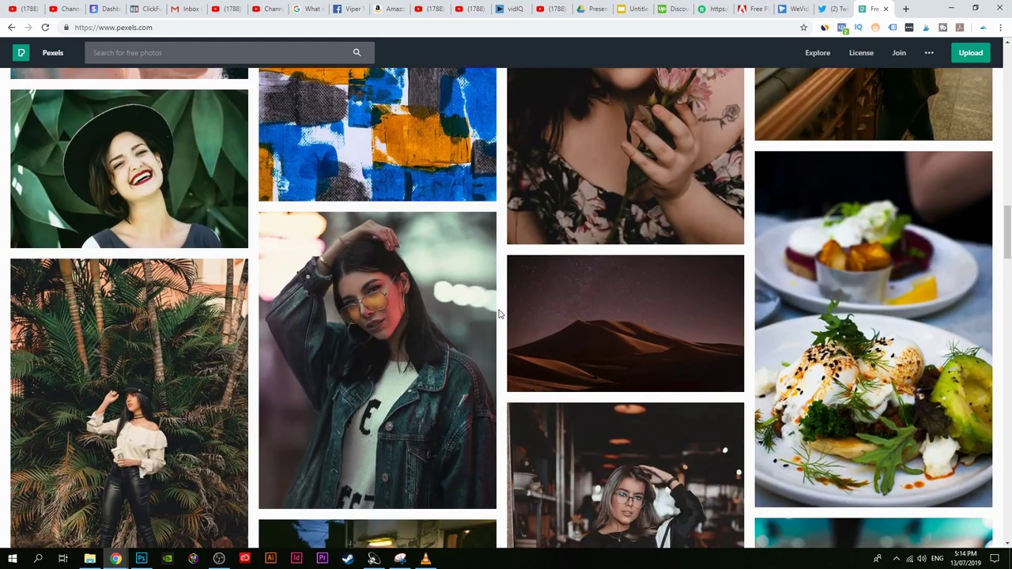
scroll(503, 314, down, 1)
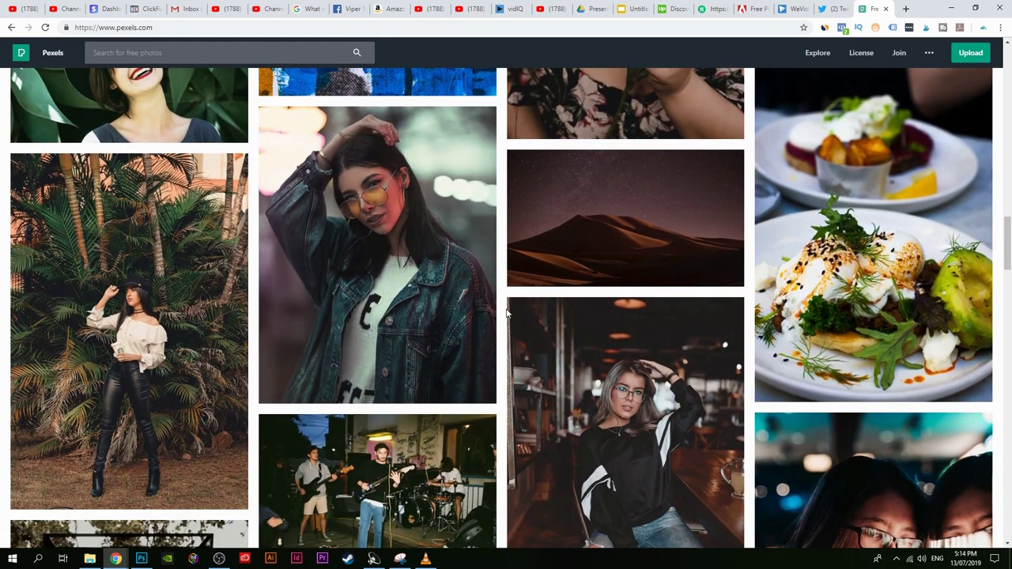
scroll(507, 314, down, 4)
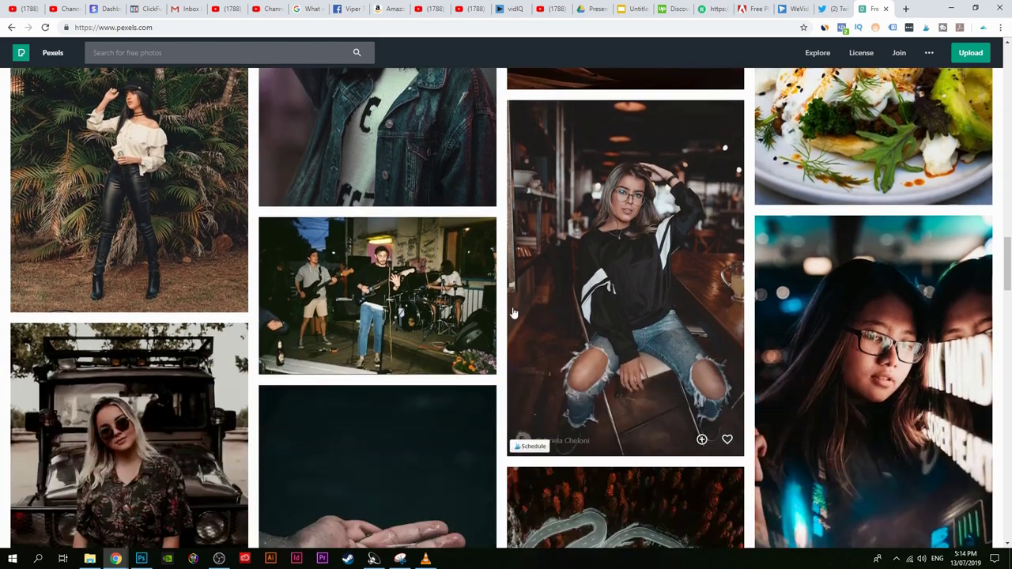
scroll(474, 368, up, 4)
scroll(501, 368, up, 2)
scroll(885, 294, down, 2)
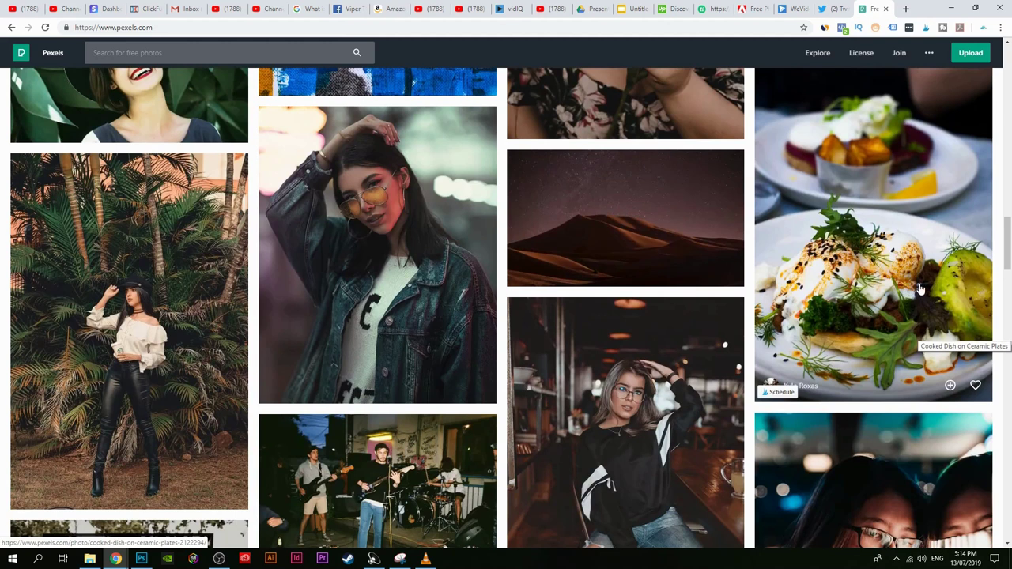
scroll(354, 155, down, 2)
scroll(354, 154, up, 1)
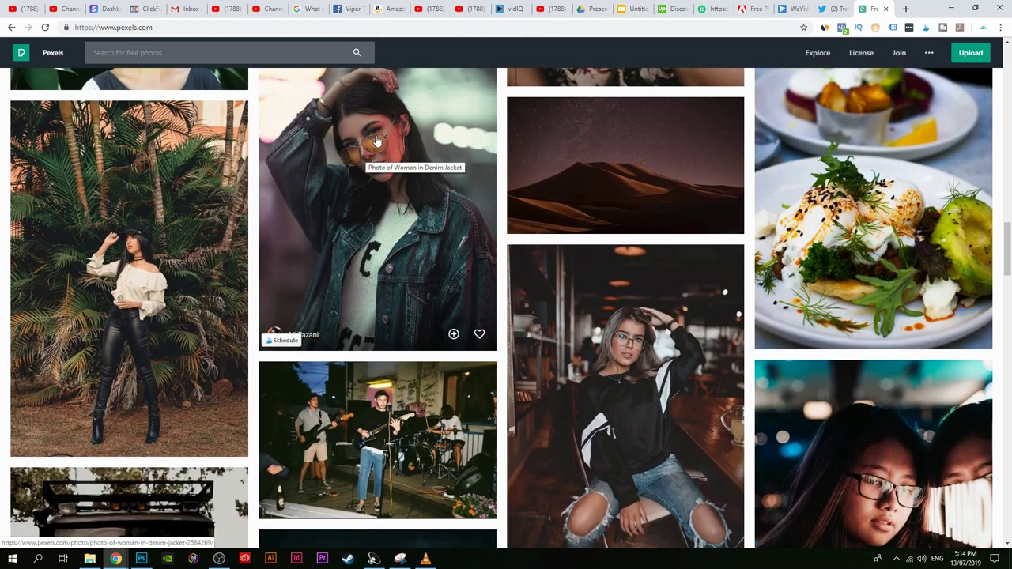
scroll(511, 283, down, 3)
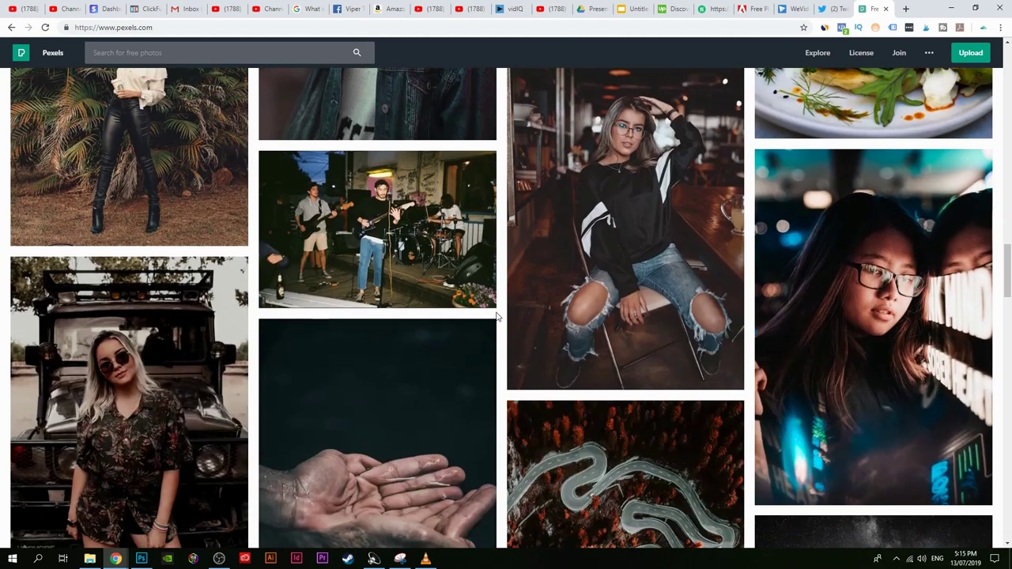
scroll(498, 312, down, 13)
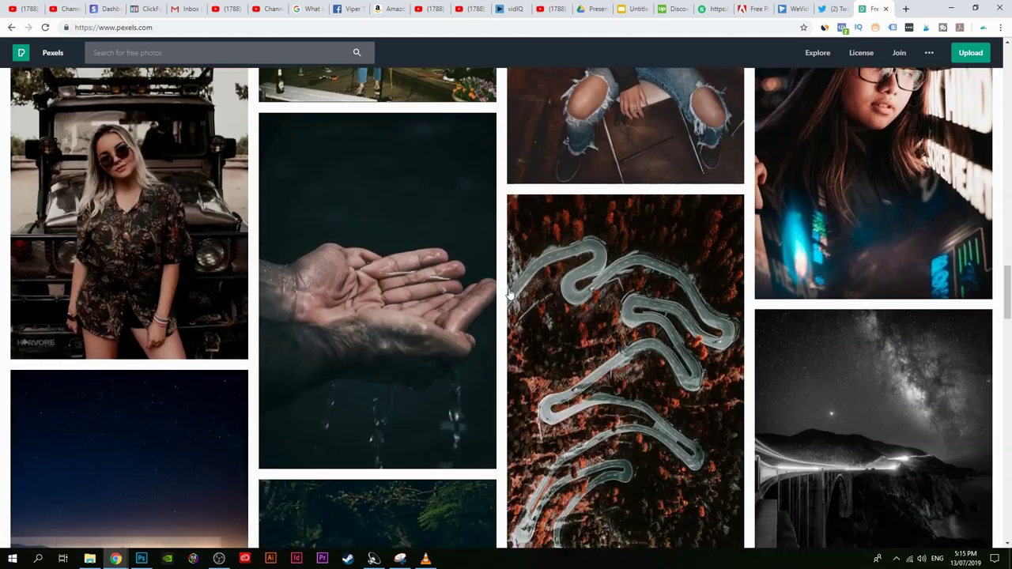
scroll(510, 281, up, 4)
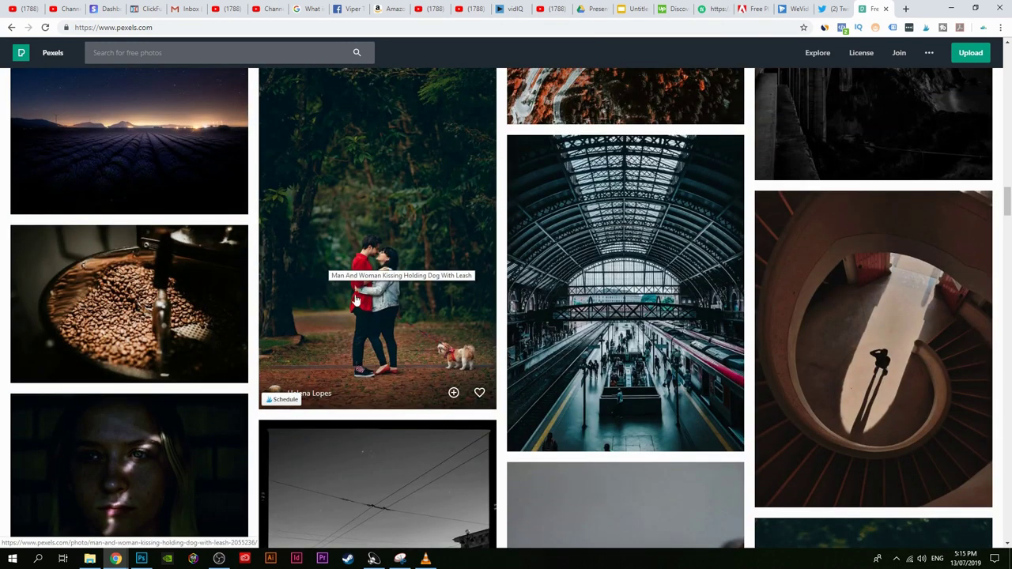
Step: Copy the photo of the kissing couple with the dog on a leash and switch to Photoshop
right_click(416, 235)
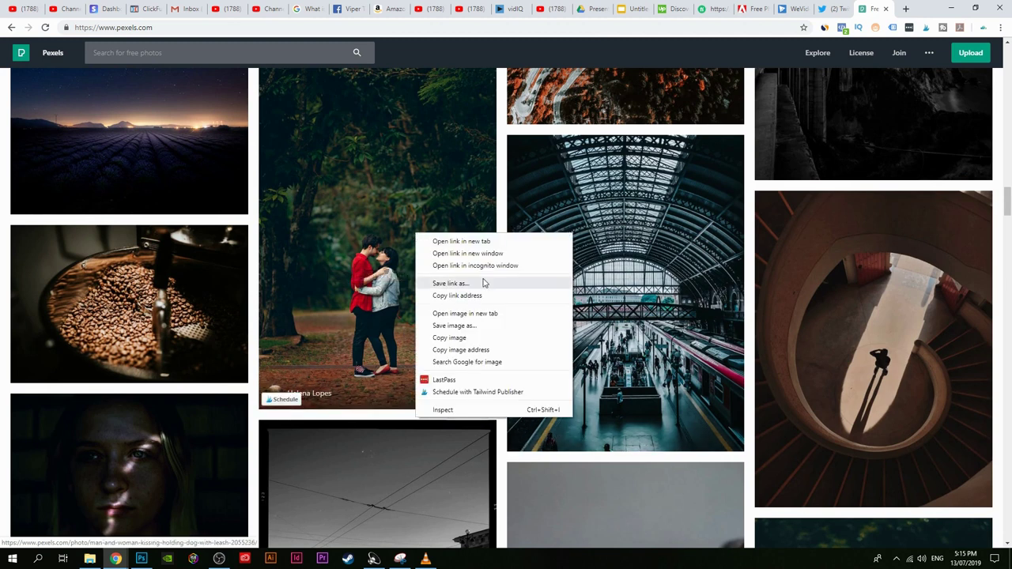
click(468, 338)
click(142, 559)
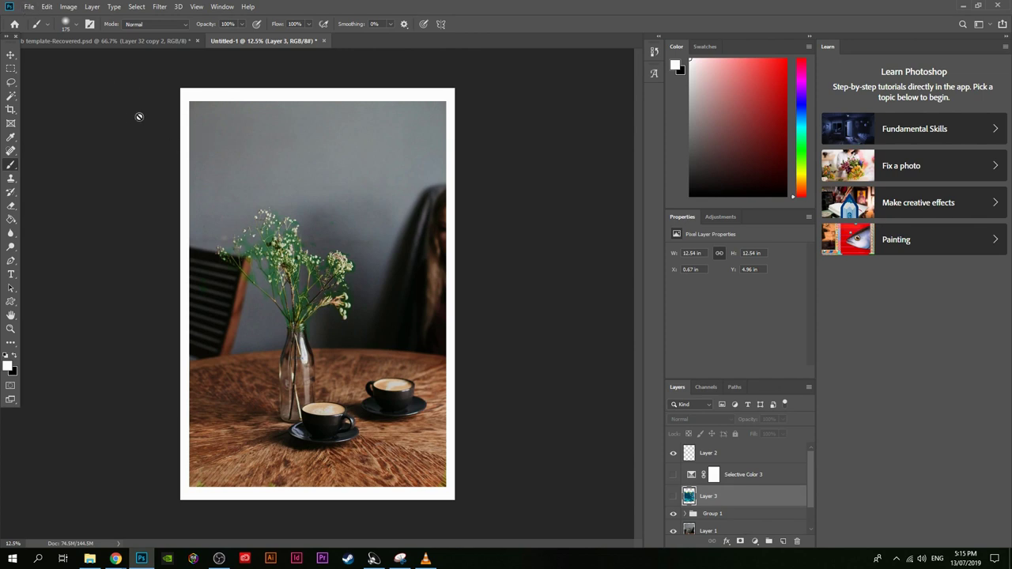
Step: Create a new document at the clipboard size, with dimensions in inches and a resolution of 300 pixels/inch
click(29, 8)
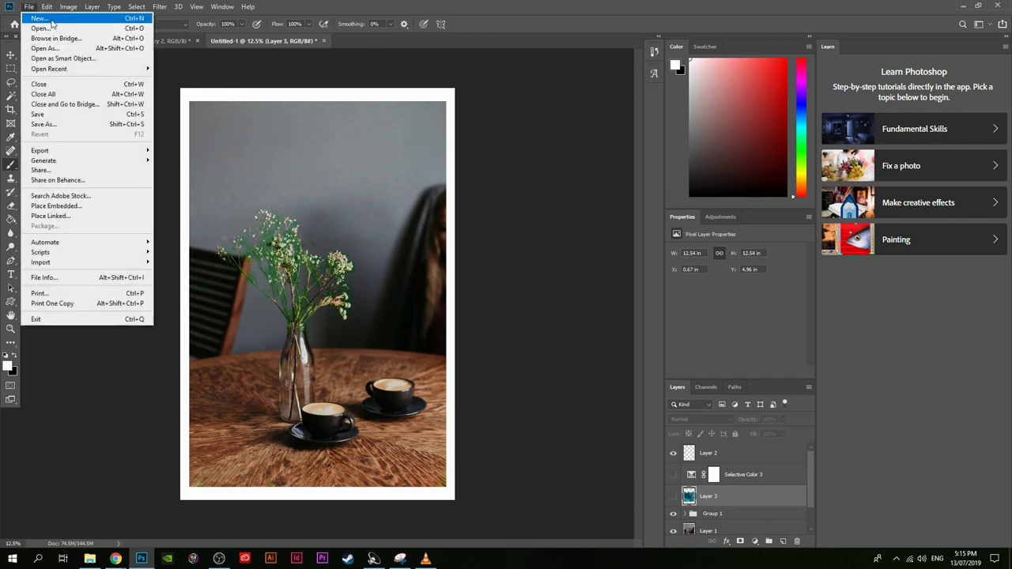
click(39, 18)
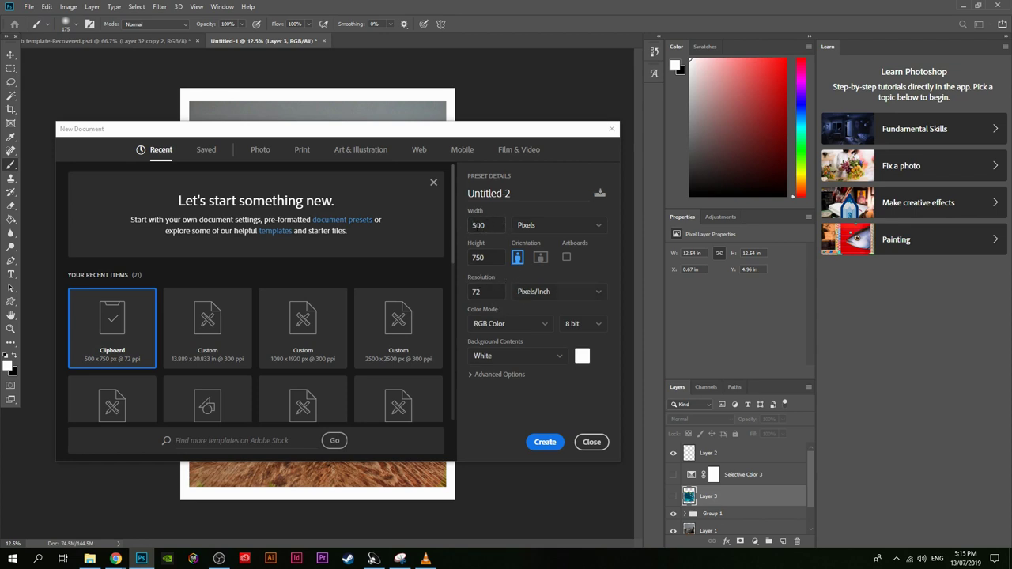
click(549, 228)
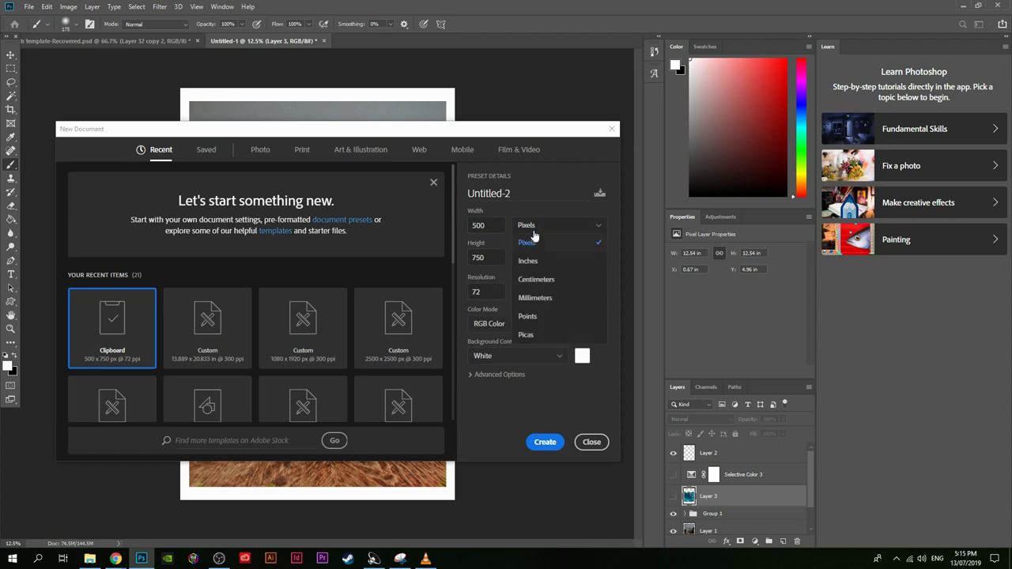
click(528, 262)
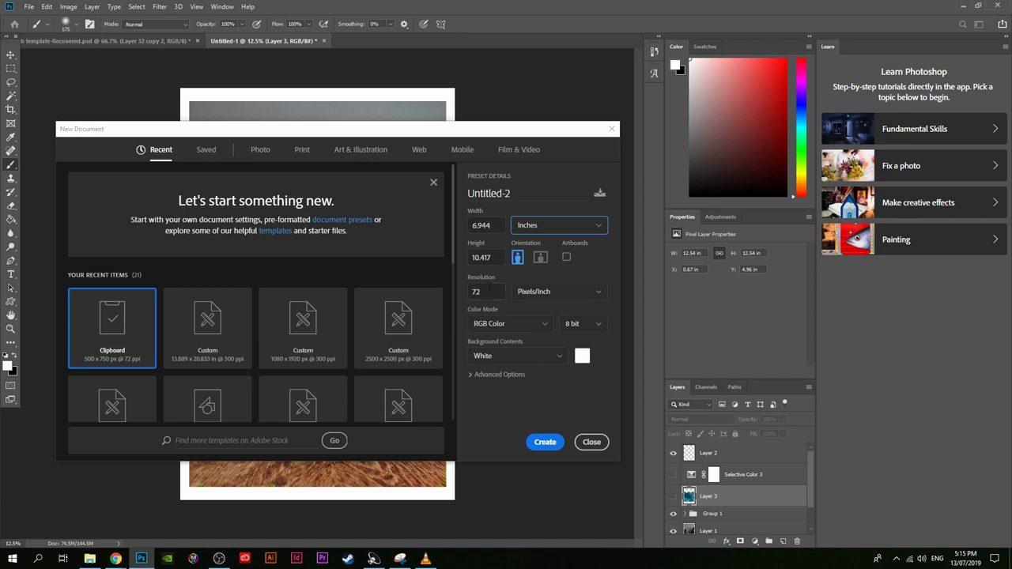
drag(486, 291, 461, 294)
text(300)
click(557, 299)
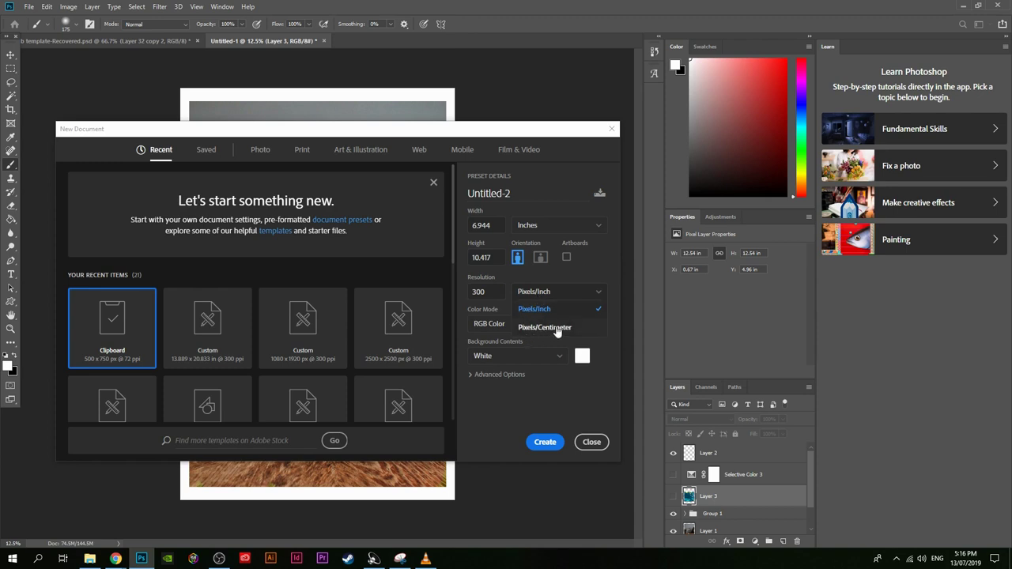
click(551, 310)
click(549, 444)
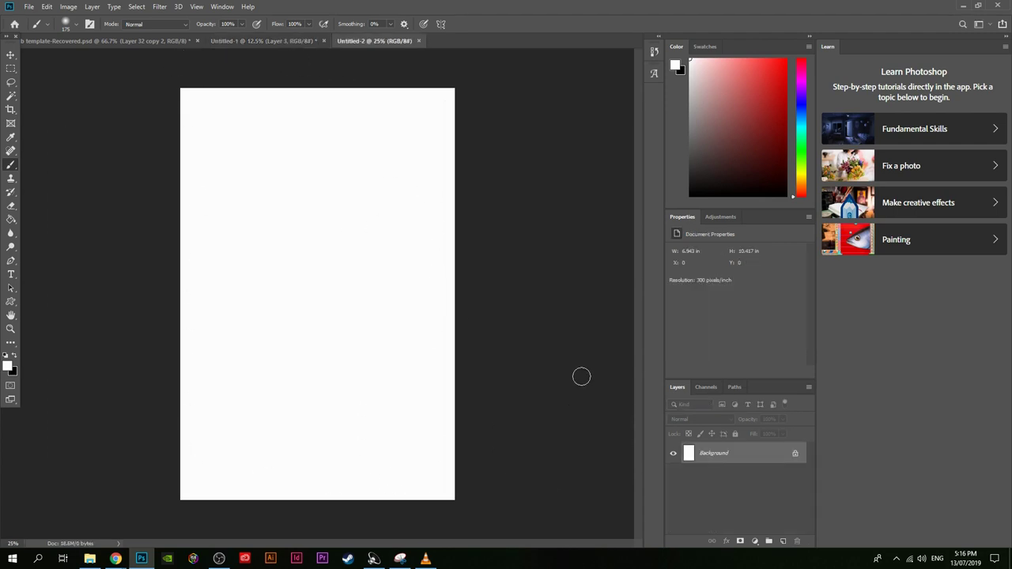
Step: Paste the copied photo and scale it proportionally to about 395% with Free Transform, leaving a narrow white border around it
click(47, 6)
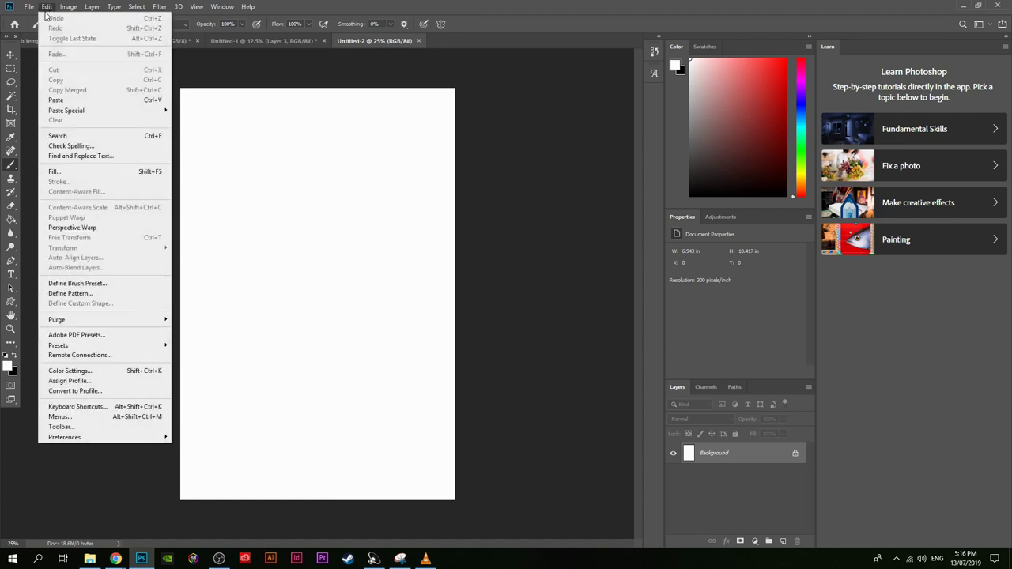
click(69, 102)
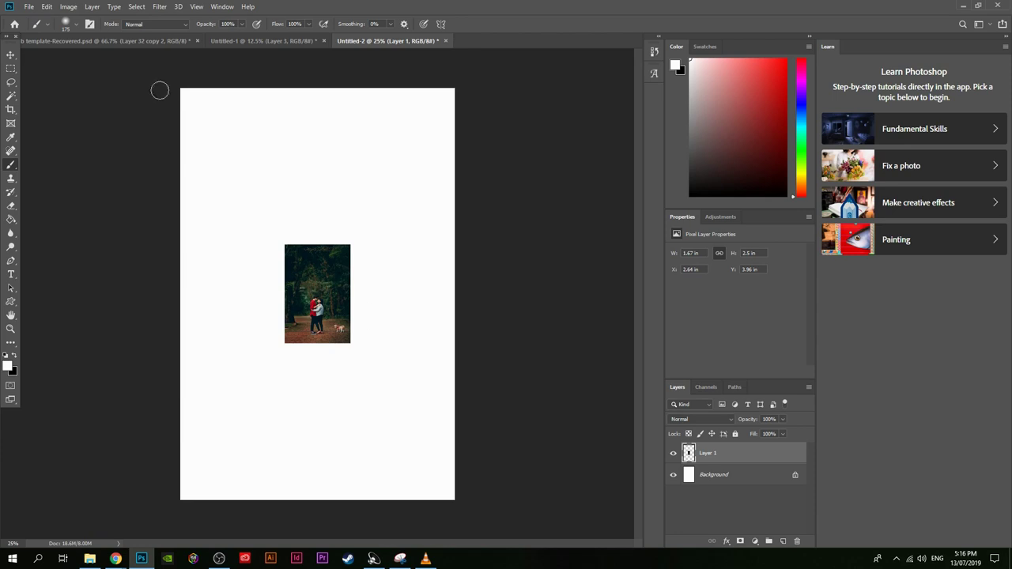
click(46, 8)
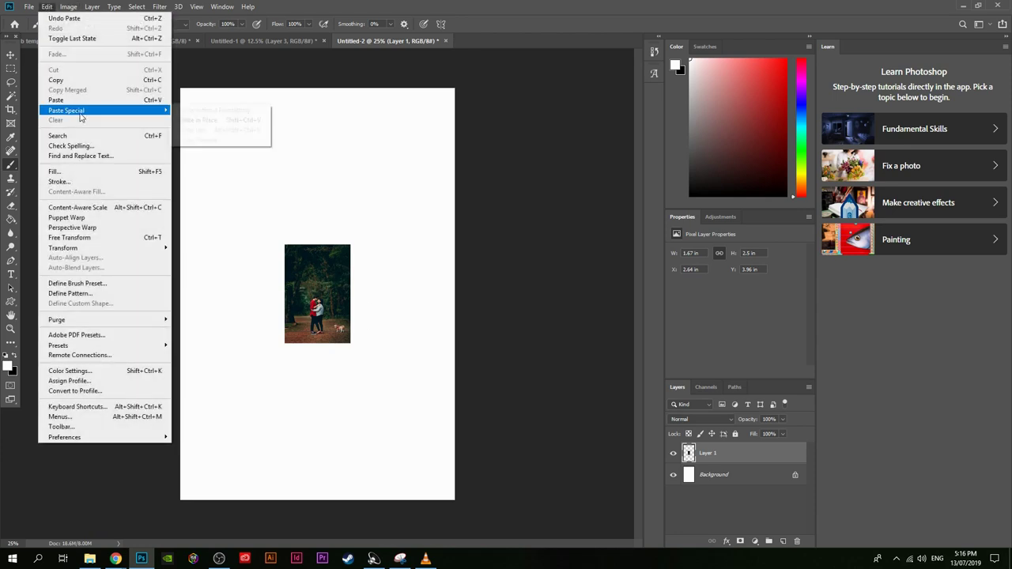
click(97, 238)
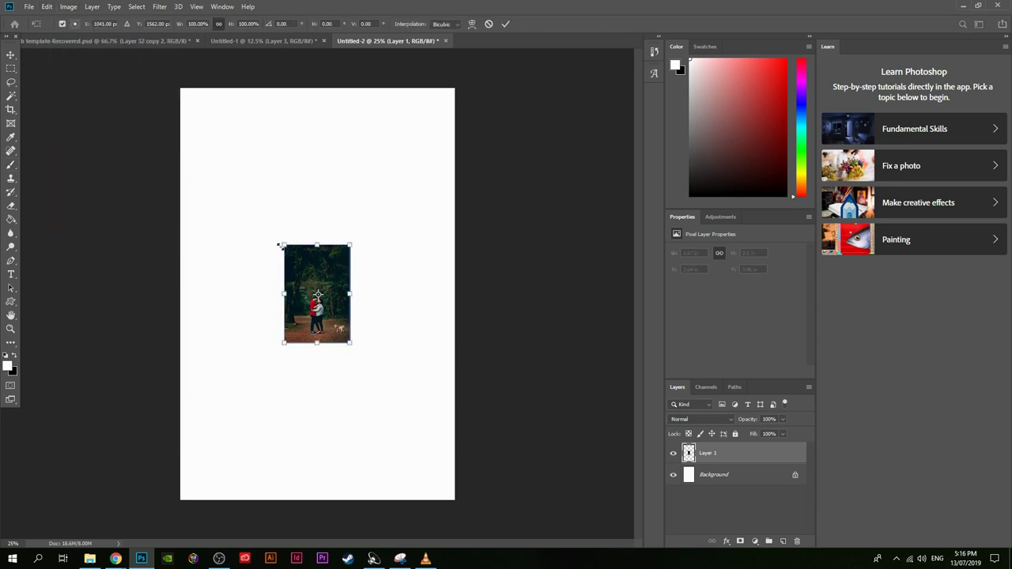
drag(284, 244, 187, 100)
drag(229, 146, 287, 259)
drag(256, 225, 156, 74)
drag(286, 275, 313, 321)
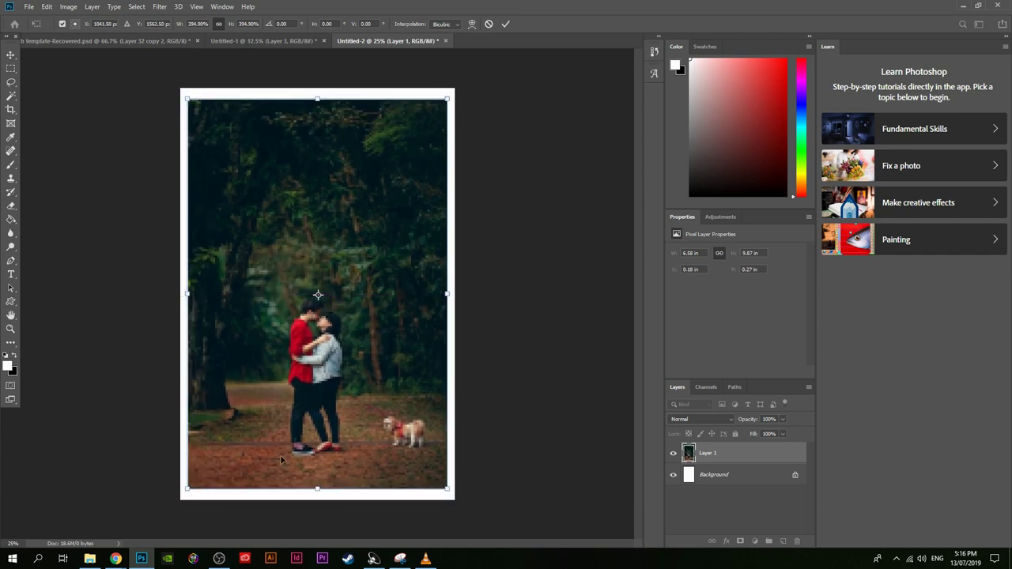
key(Return)
Step: Add a new layer above the photo and brush a white freehand scribble about 5 in wide and 7.5 in tall over the couple
key(b)
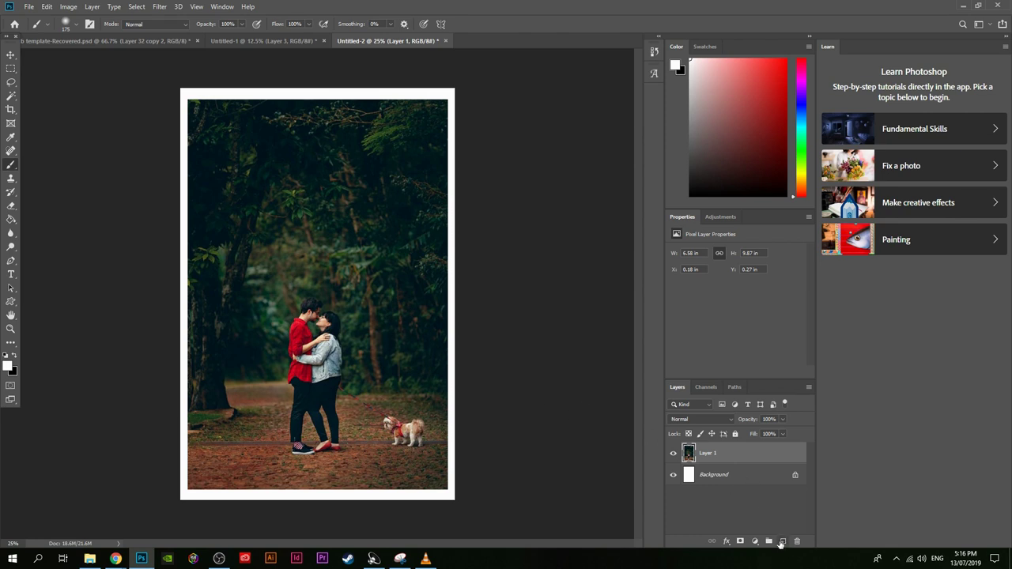
click(46, 7)
mouse_move(91, 8)
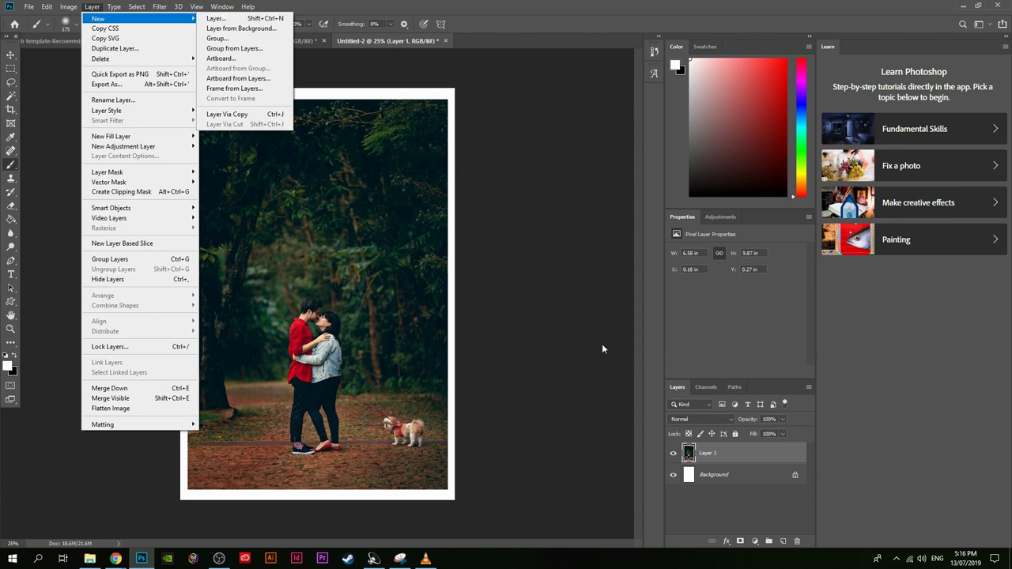
click(783, 541)
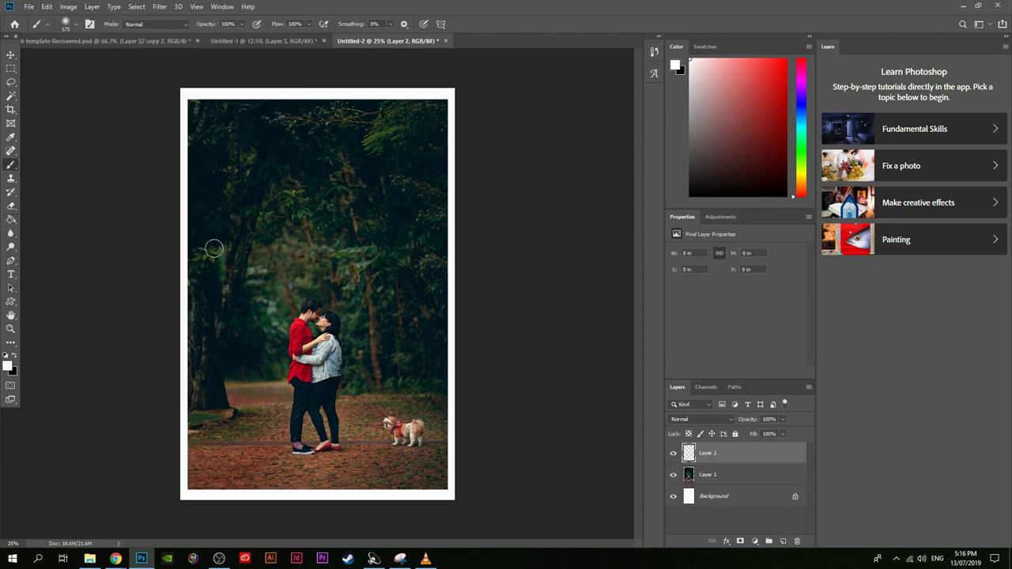
click(340, 268)
mouse_move(298, 276)
mouse_down()
mouse_move(263, 405)
mouse_move(357, 268)
mouse_move(351, 191)
mouse_move(328, 431)
mouse_up()
Step: Shift the white scribble around with the Move tool, ending near the right edge of the photo
click(12, 54)
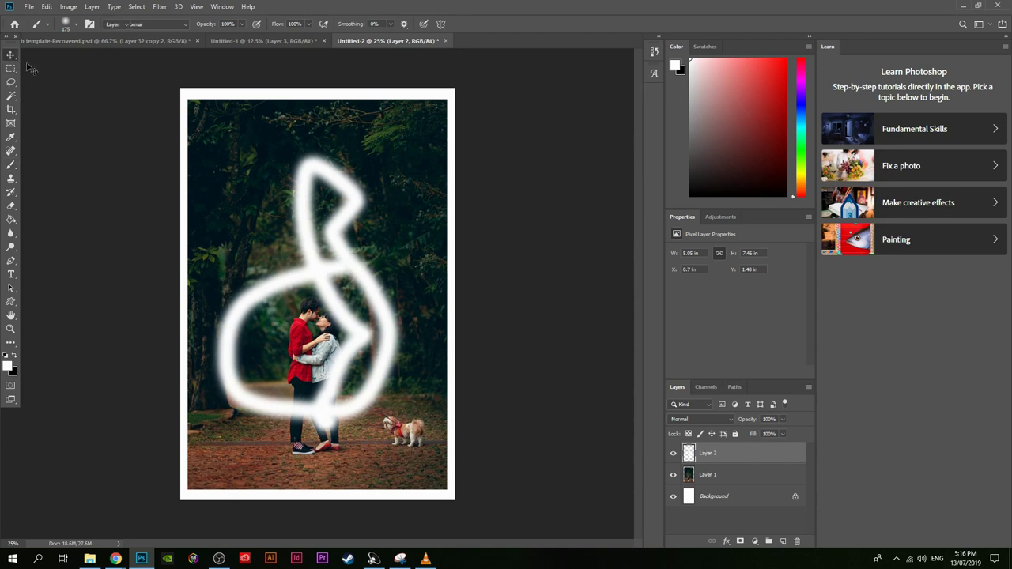
mouse_move(299, 262)
mouse_down()
mouse_move(300, 275)
mouse_move(276, 290)
mouse_up()
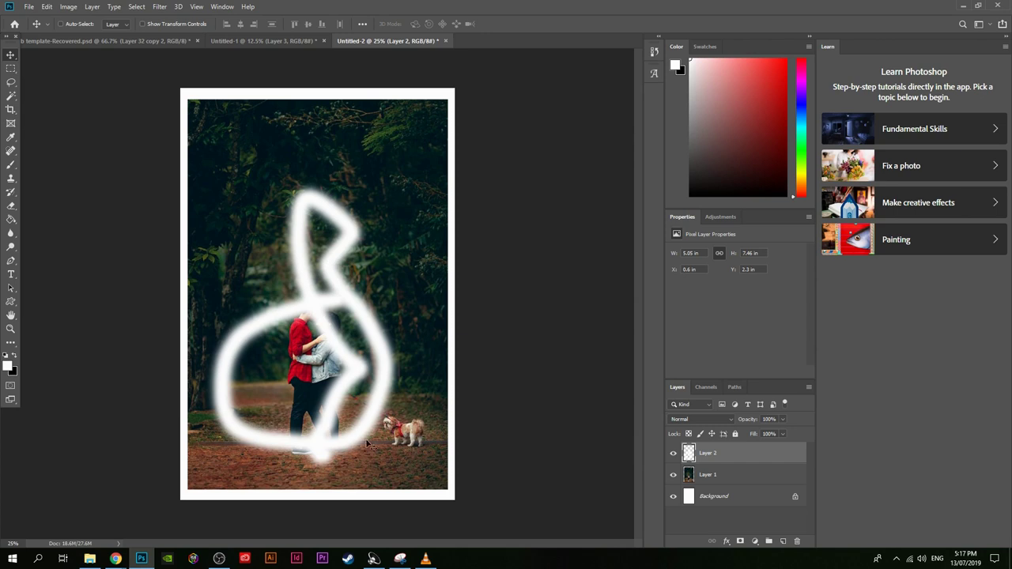
mouse_move(351, 374)
mouse_down()
mouse_move(365, 310)
mouse_move(399, 304)
mouse_move(401, 352)
mouse_up()
Step: Delete the white scribble layer above the photo
click(727, 476)
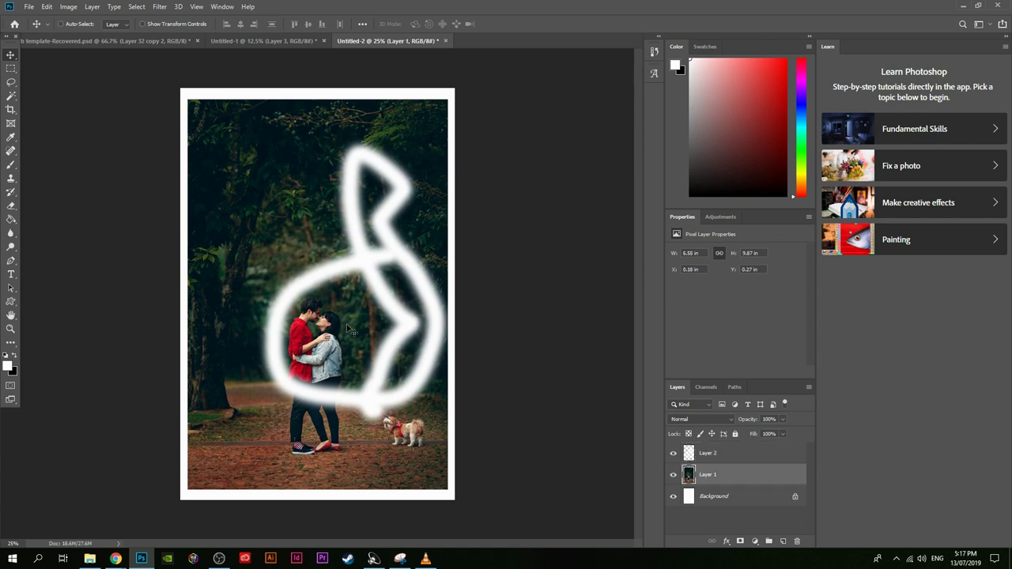
mouse_move(340, 282)
mouse_down()
mouse_move(311, 294)
mouse_move(327, 267)
mouse_move(335, 271)
mouse_up()
click(751, 453)
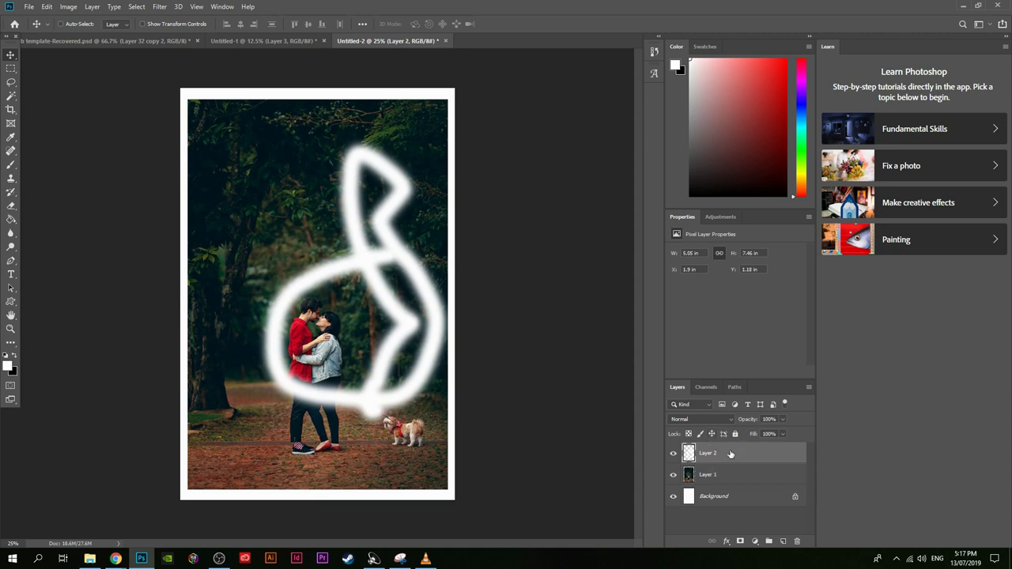
mouse_move(713, 455)
mouse_down()
mouse_move(728, 456)
mouse_move(771, 523)
mouse_move(796, 541)
mouse_up()
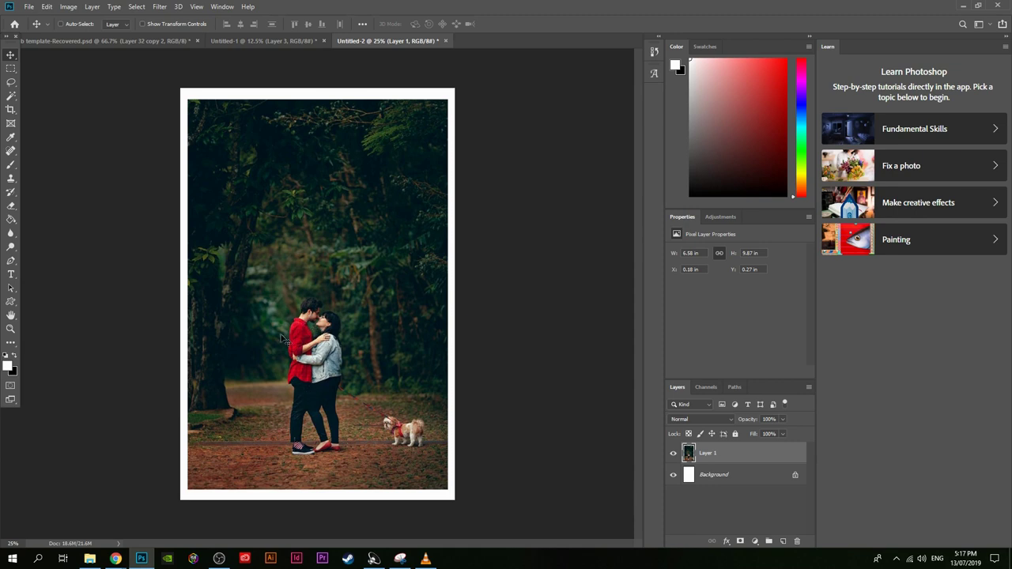
Step: Add a Selective Color adjustment layer above the photo and target its Reds
click(755, 542)
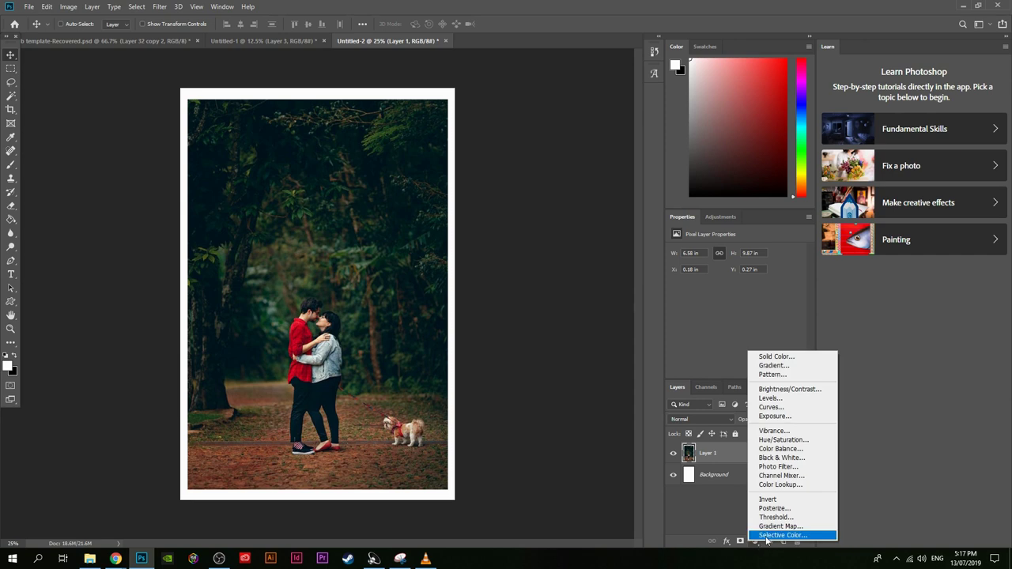
click(782, 535)
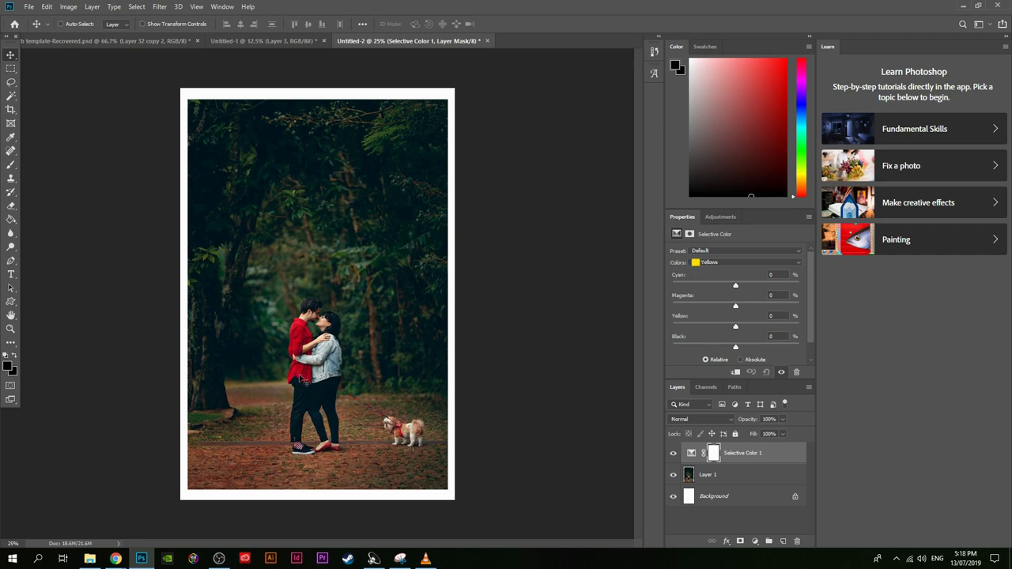
click(753, 262)
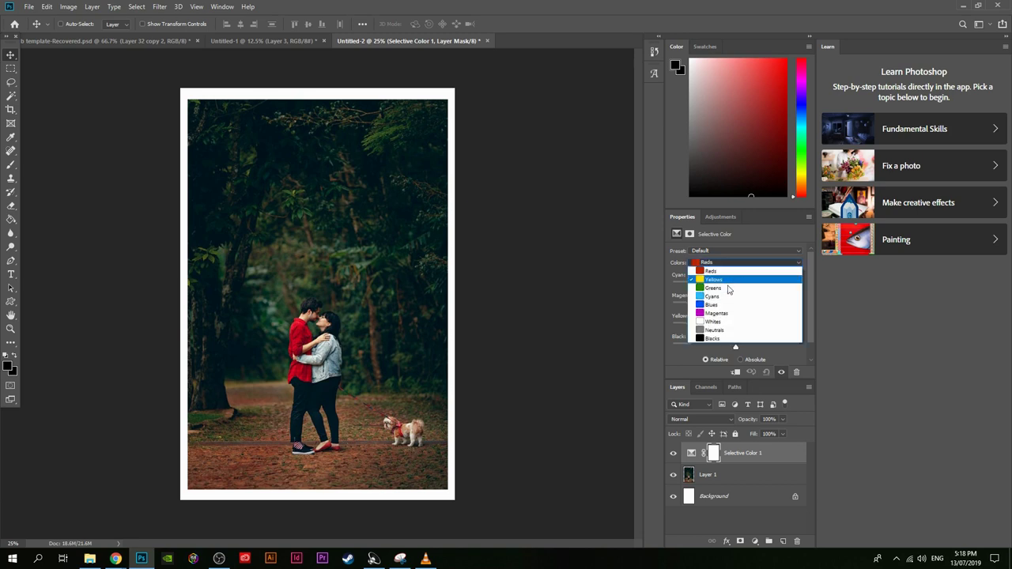
click(716, 271)
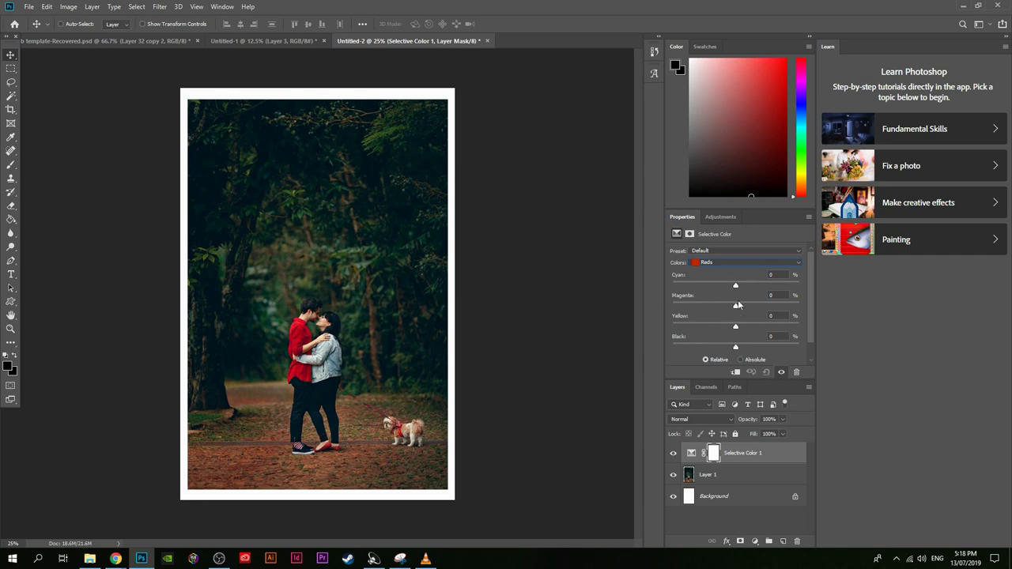
Step: Set the Reds to Cyan +28, Magenta -57, Yellow +29 and Black +13, and compare the photo with and without the adjustment
drag(734, 289, 683, 306)
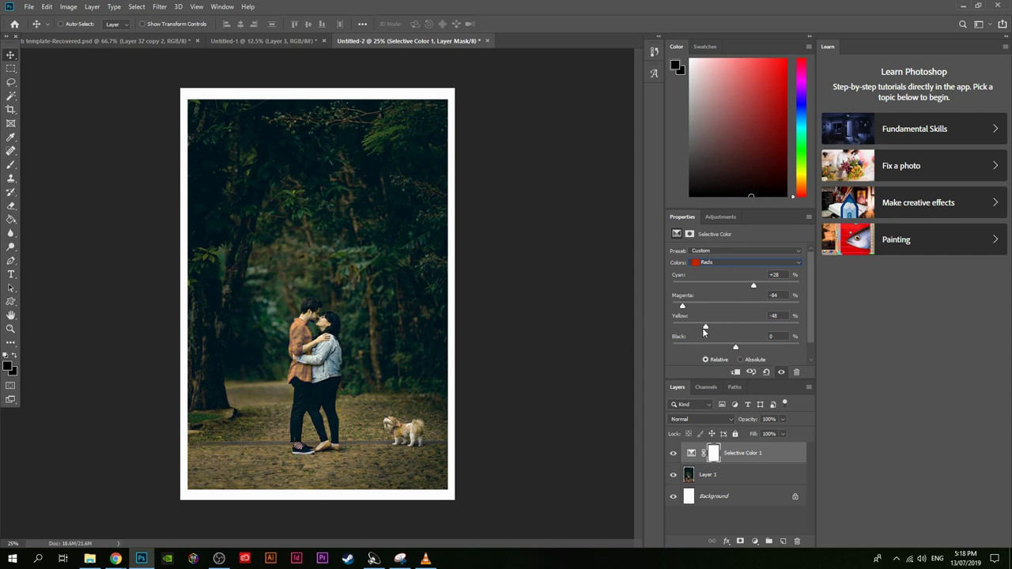
drag(683, 307, 735, 306)
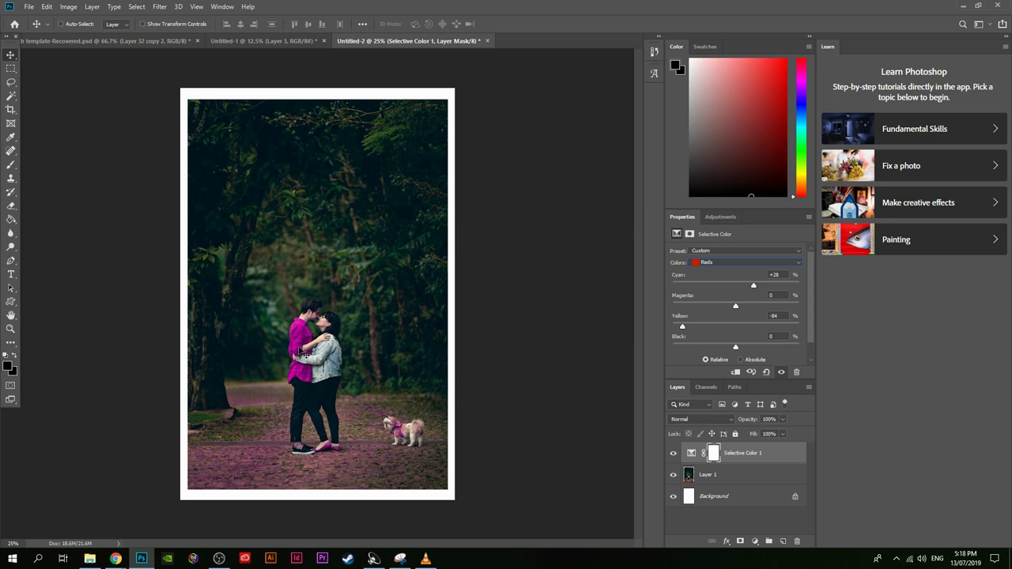
drag(731, 353, 700, 311)
drag(692, 349, 732, 347)
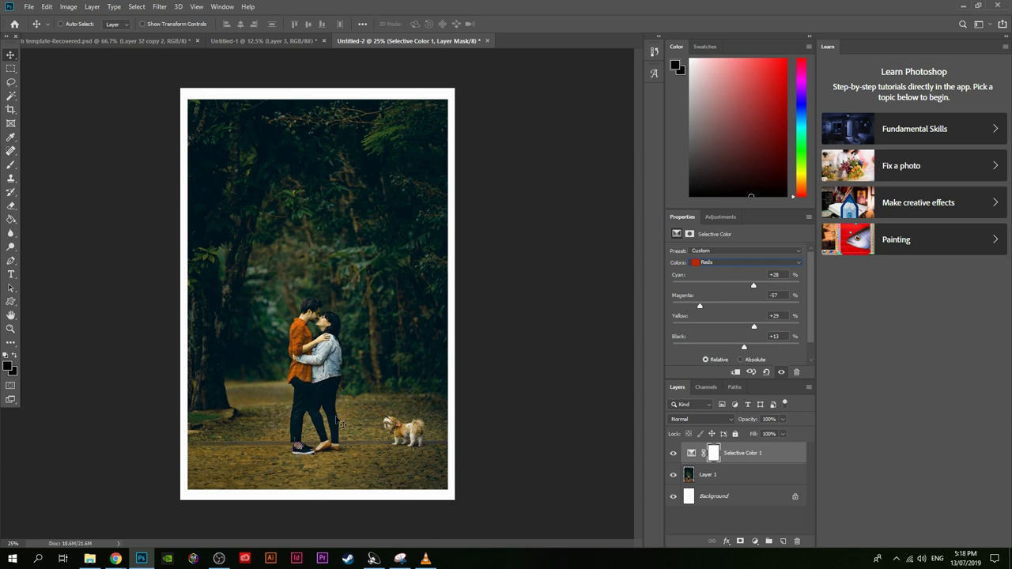
click(673, 453)
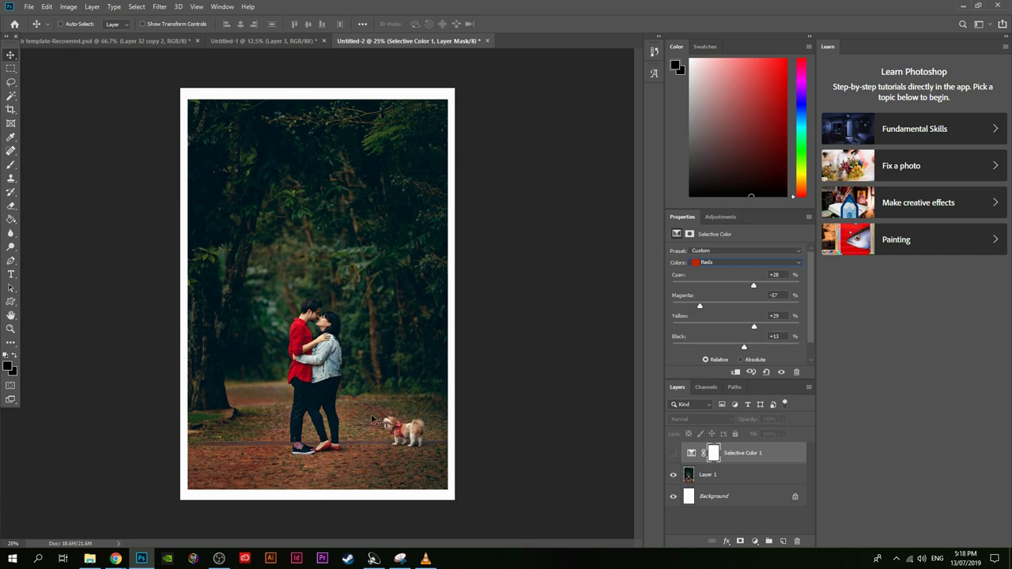
click(673, 453)
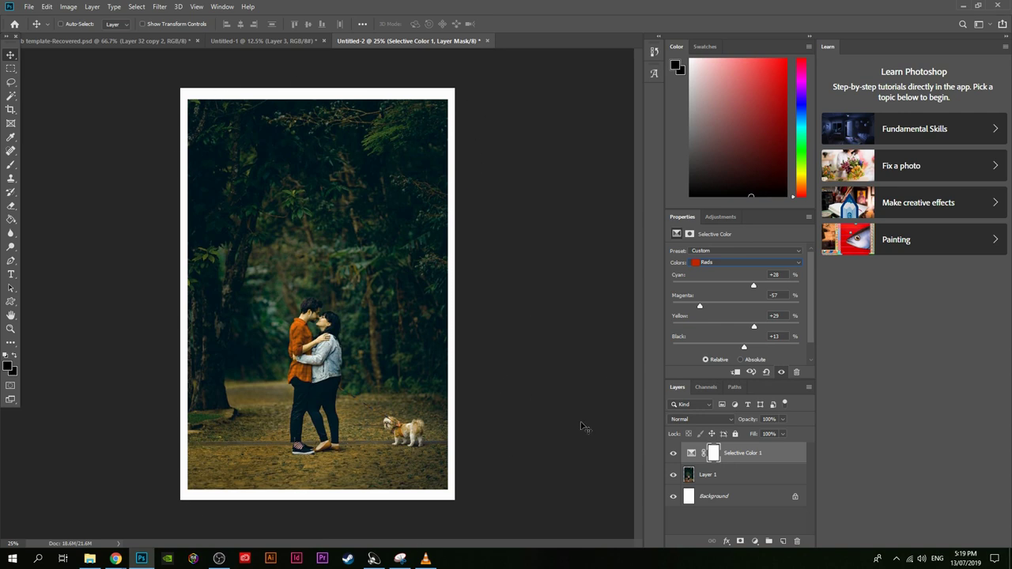
Step: Brush black on the Selective Color layer mask over the ground and the dog to restore their original reds
click(10, 166)
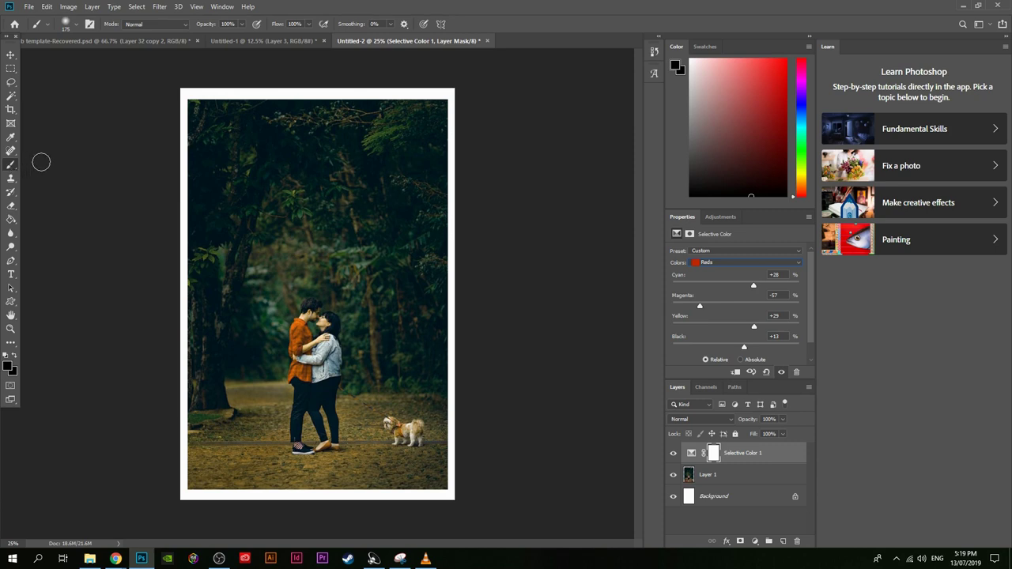
click(8, 364)
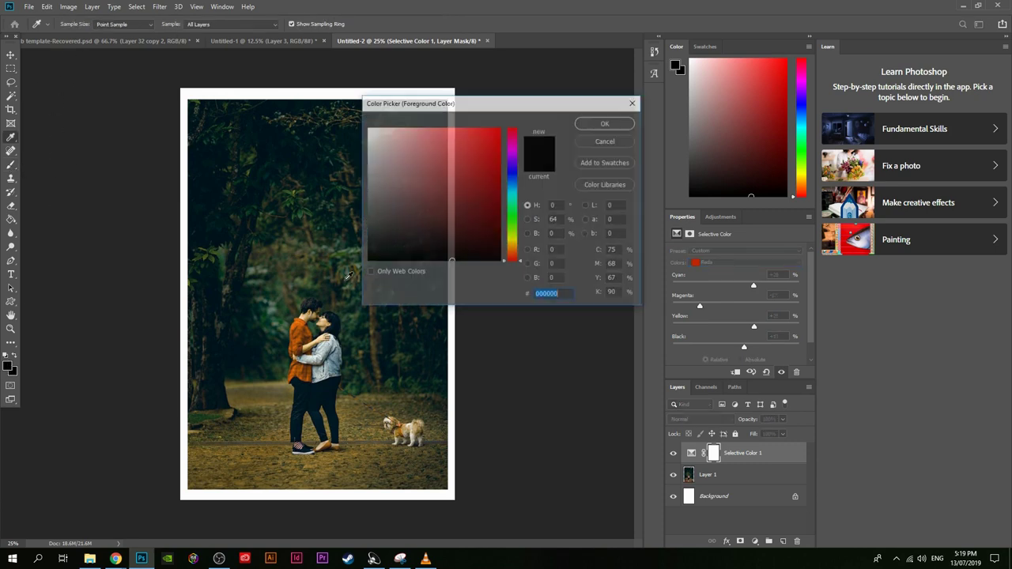
click(605, 125)
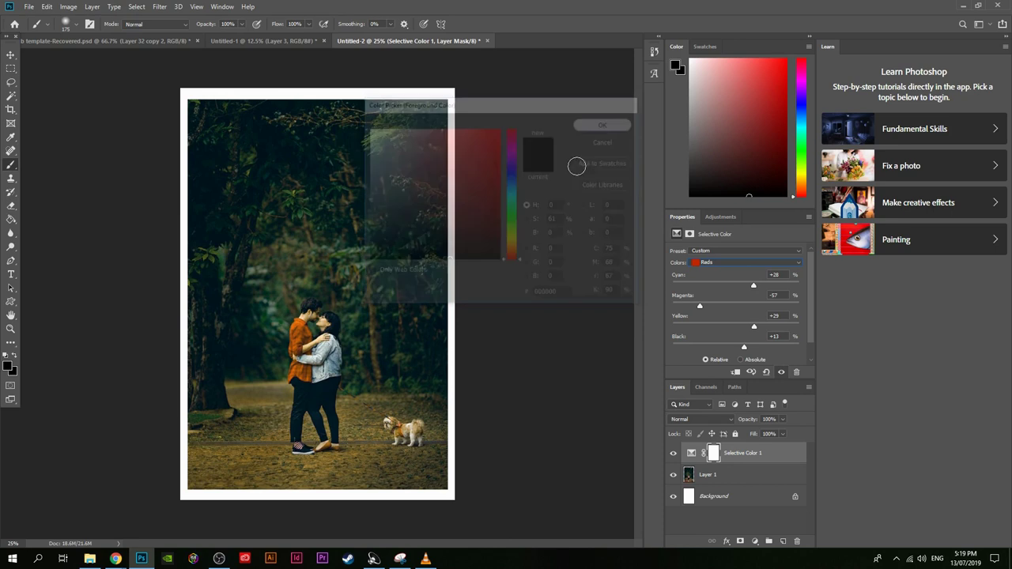
mouse_move(373, 455)
mouse_down()
mouse_move(231, 467)
mouse_move(265, 482)
mouse_up()
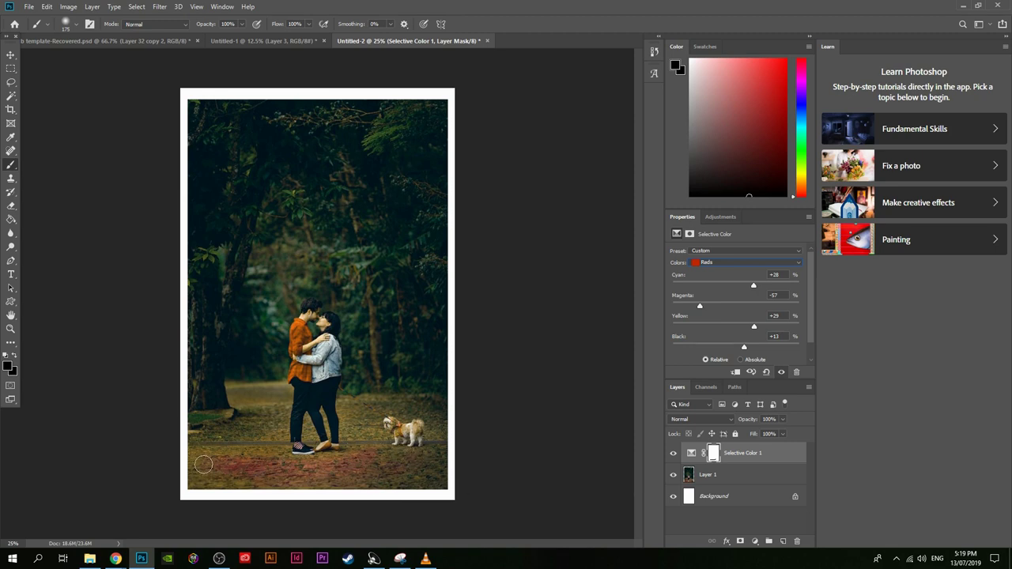
drag(402, 439, 365, 427)
Step: Switch to Chrome, find the close-up photo of a blue and yellow parrot on Pexels and copy the image
mouse_move(115, 556)
click(123, 520)
scroll(499, 418, down, 10)
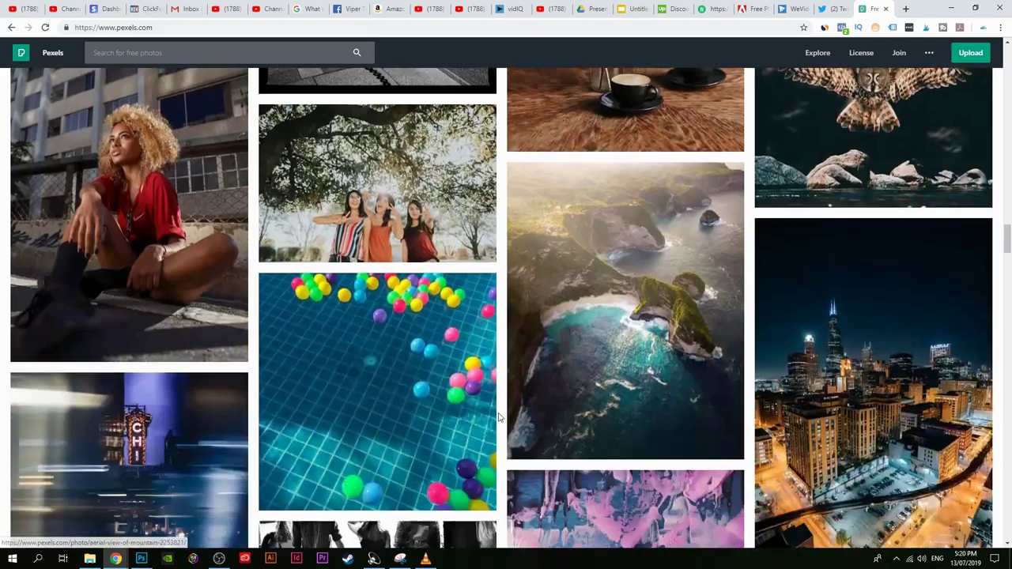
scroll(500, 417, down, 4)
scroll(412, 272, up, 3)
click(410, 284)
click(166, 356)
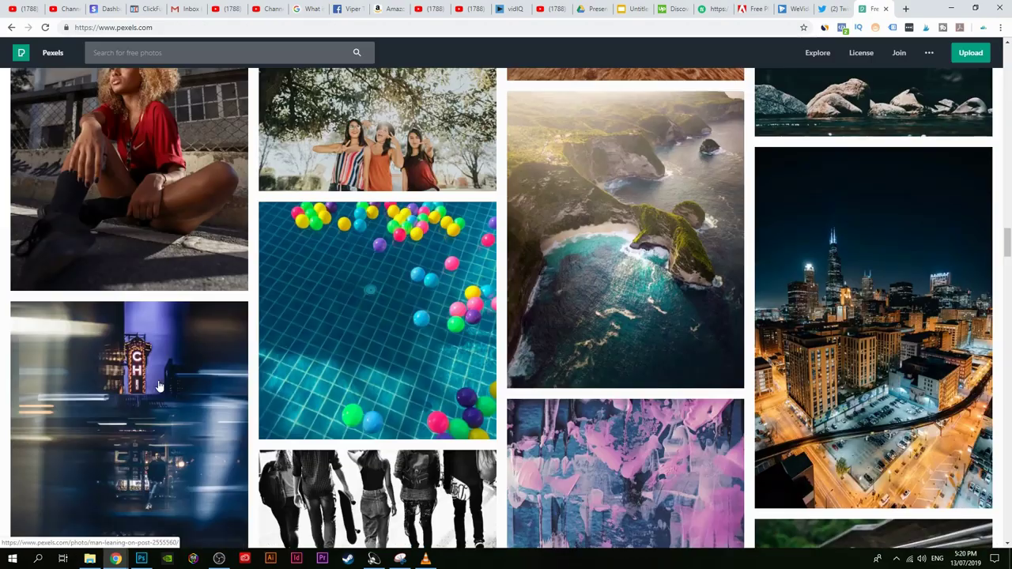
scroll(390, 337, down, 7)
scroll(380, 359, up, 1)
click(370, 381)
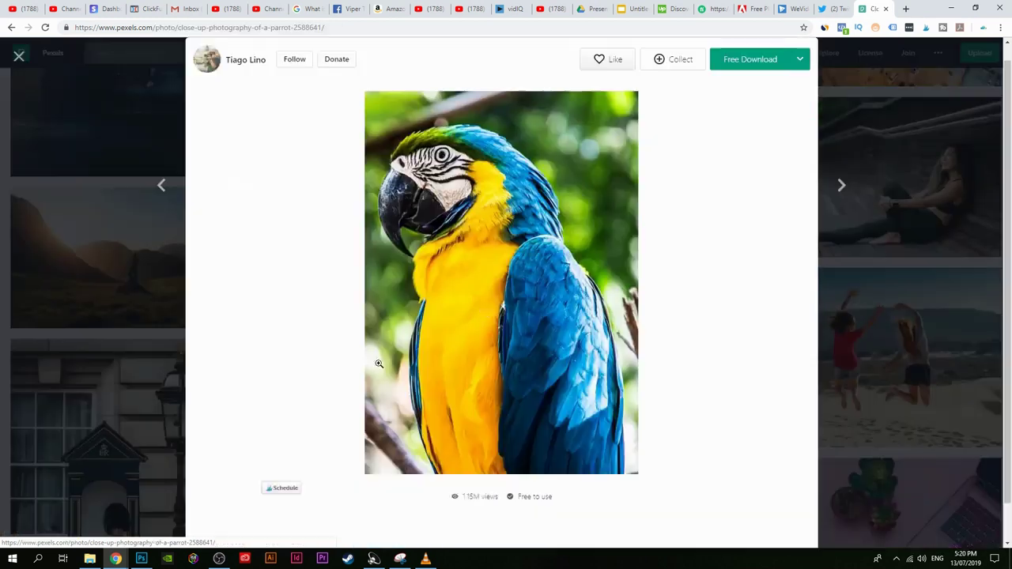
right_click(475, 262)
click(541, 369)
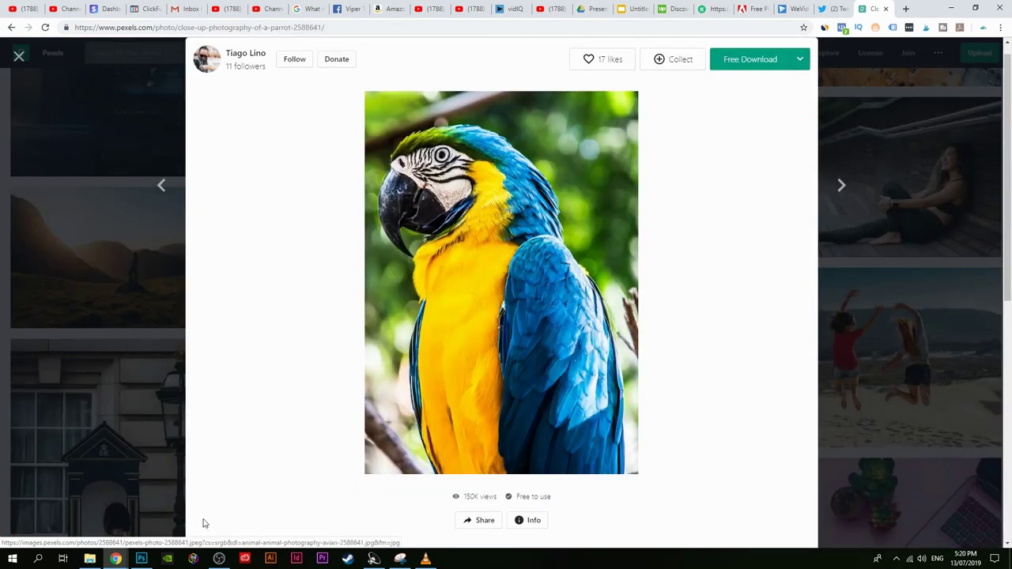
Step: Switch back to Photoshop, paste the parrot photo and scale it proportionally to about 190%, centred over the couple photo
click(142, 559)
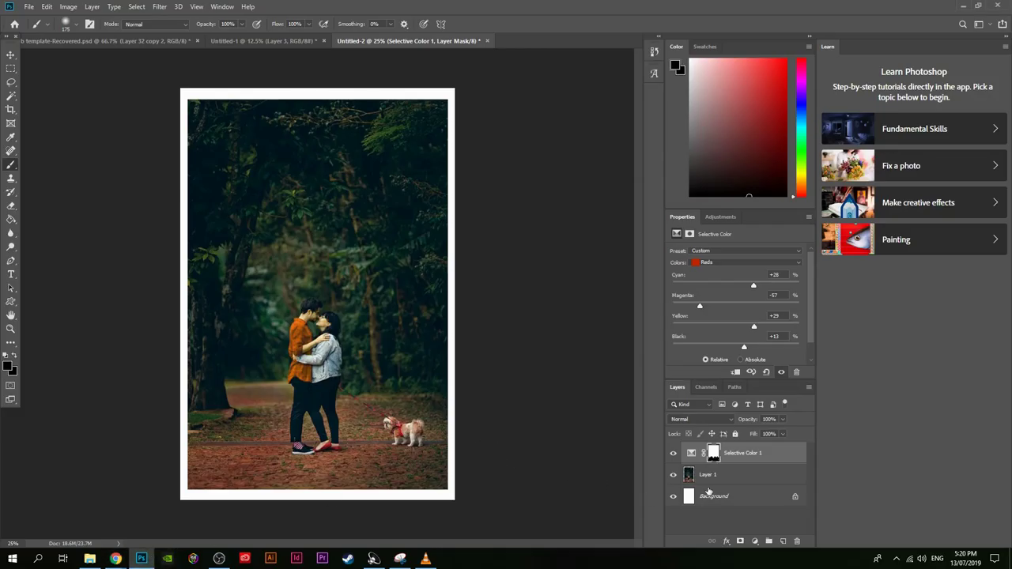
key(ctrl+v)
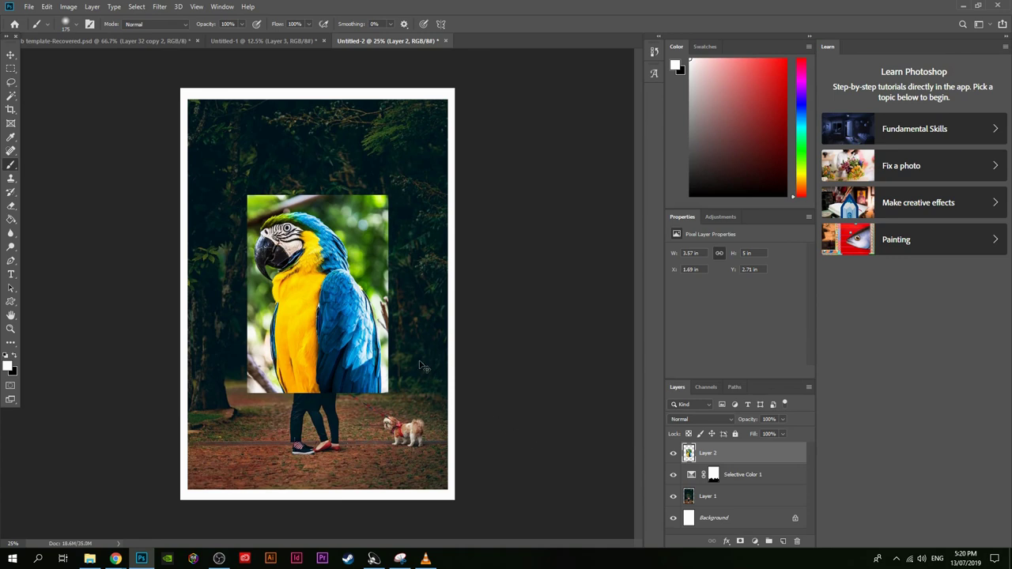
click(46, 7)
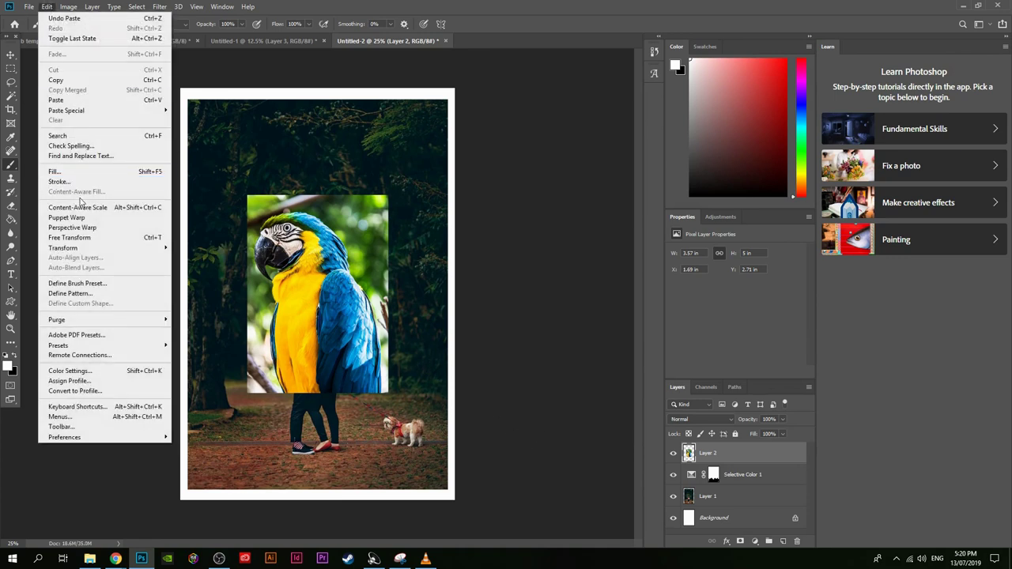
click(91, 238)
mouse_move(246, 194)
mouse_down()
mouse_move(154, 68)
mouse_move(215, 164)
mouse_move(199, 148)
mouse_move(181, 102)
mouse_move(274, 212)
mouse_up()
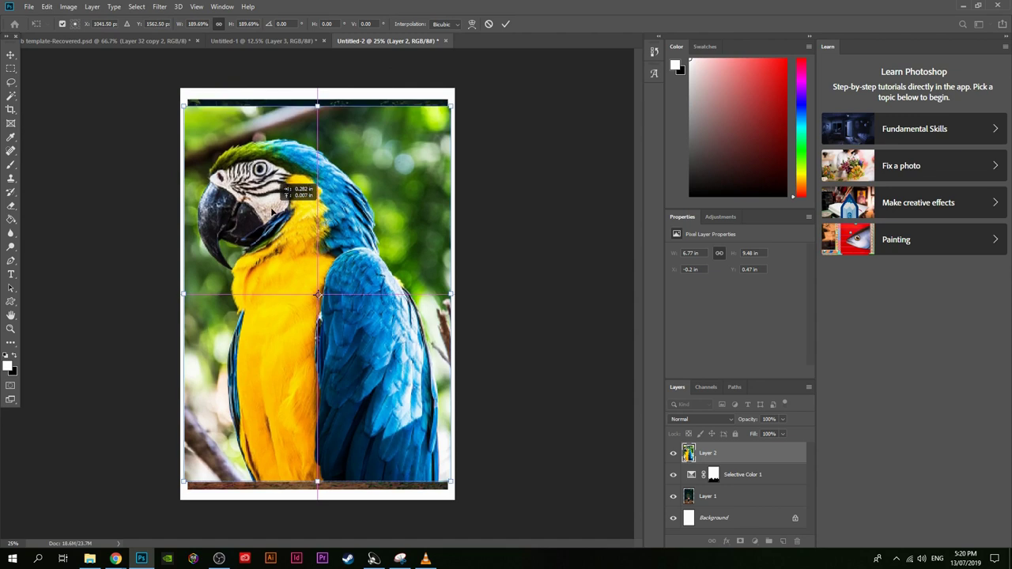
key(Return)
key(b)
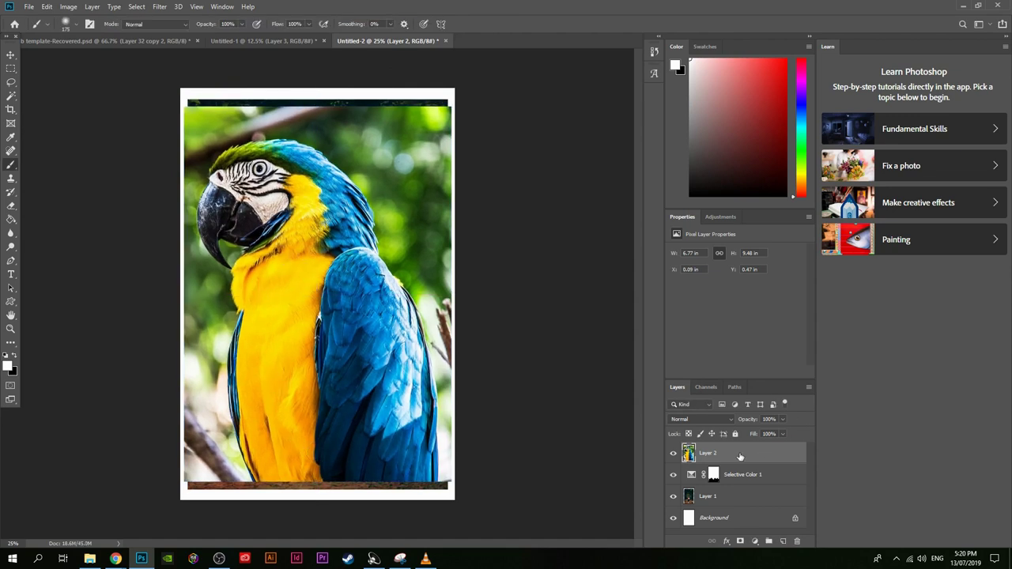
Step: Add a Selective Color adjustment layer above the parrot photo and target its Yellows
click(755, 542)
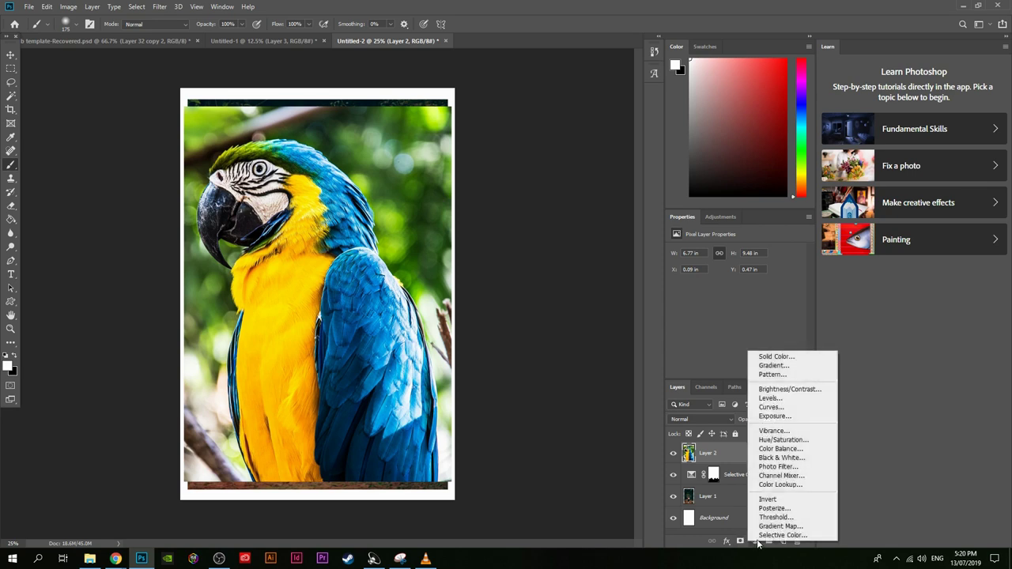
click(779, 536)
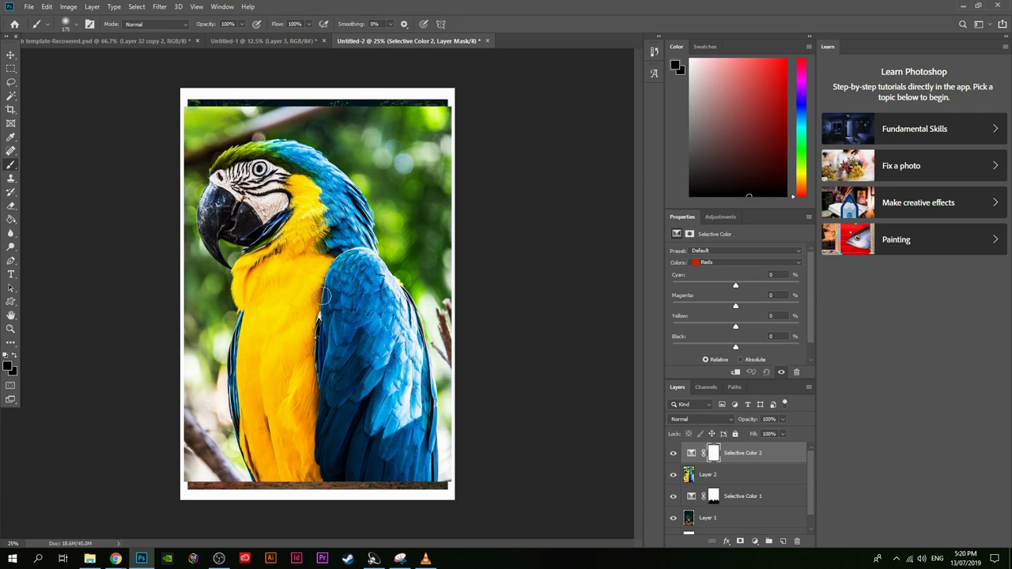
click(719, 260)
click(716, 281)
Step: Try shifting the Yellows to Cyan +51, Magenta -45, Yellow +33 and Black +73
drag(732, 289, 778, 346)
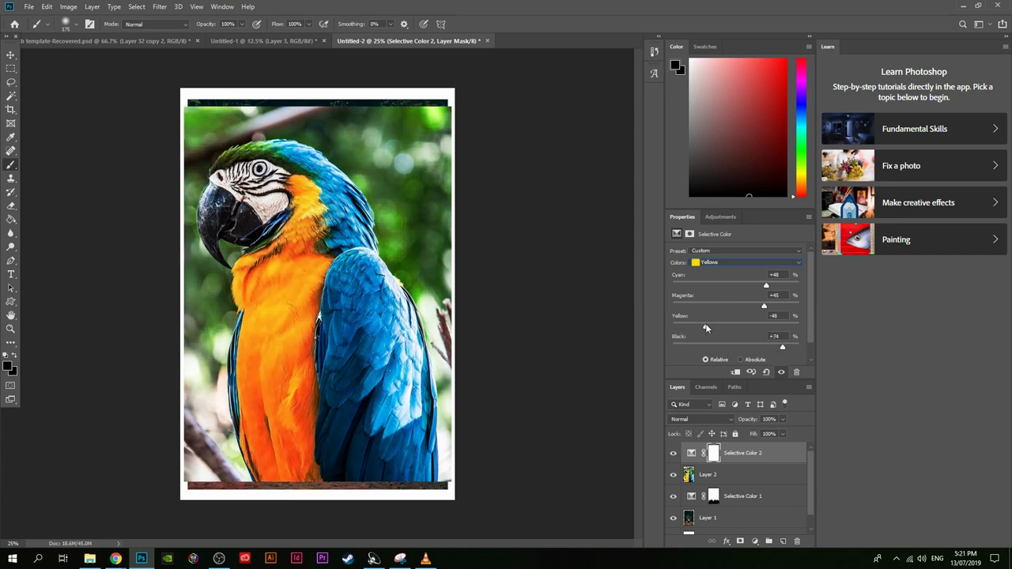
mouse_move(756, 303)
mouse_down()
mouse_move(764, 297)
mouse_move(700, 289)
mouse_move(763, 292)
mouse_up()
mouse_move(775, 344)
mouse_down()
mouse_move(732, 346)
mouse_move(787, 346)
mouse_up()
drag(761, 304, 708, 309)
drag(746, 342, 780, 346)
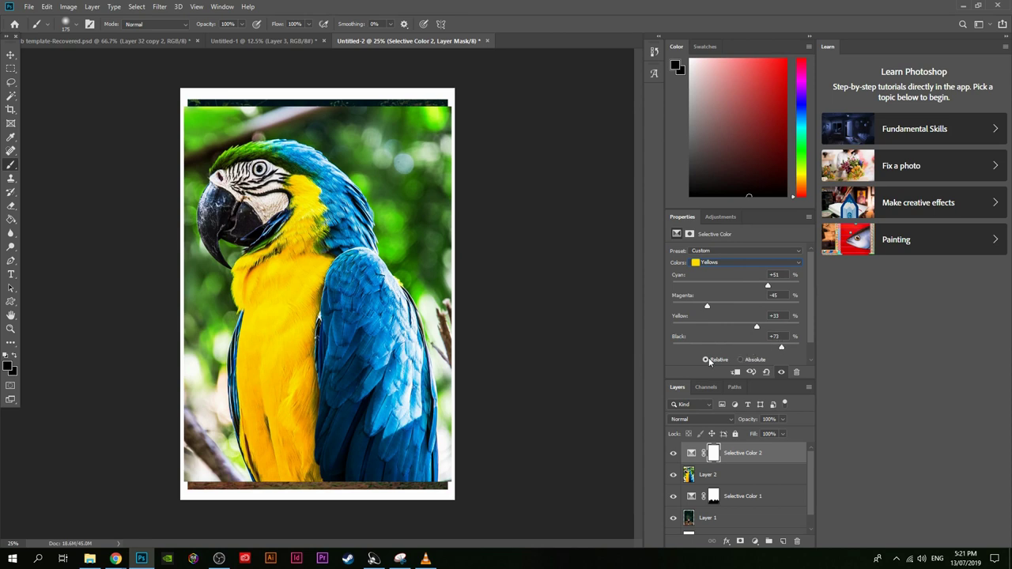
Step: Try the Absolute method with different slider values for the Yellows, and restore the Relative method
click(740, 359)
mouse_move(756, 326)
mouse_down()
mouse_move(698, 327)
mouse_move(714, 306)
mouse_move(740, 307)
mouse_move(722, 307)
mouse_move(745, 326)
mouse_up()
drag(741, 287, 711, 297)
mouse_move(779, 348)
mouse_down()
mouse_move(716, 347)
mouse_move(772, 346)
mouse_up()
mouse_move(726, 306)
mouse_down()
mouse_move(745, 308)
mouse_move(728, 287)
mouse_up()
drag(746, 326, 756, 345)
click(707, 360)
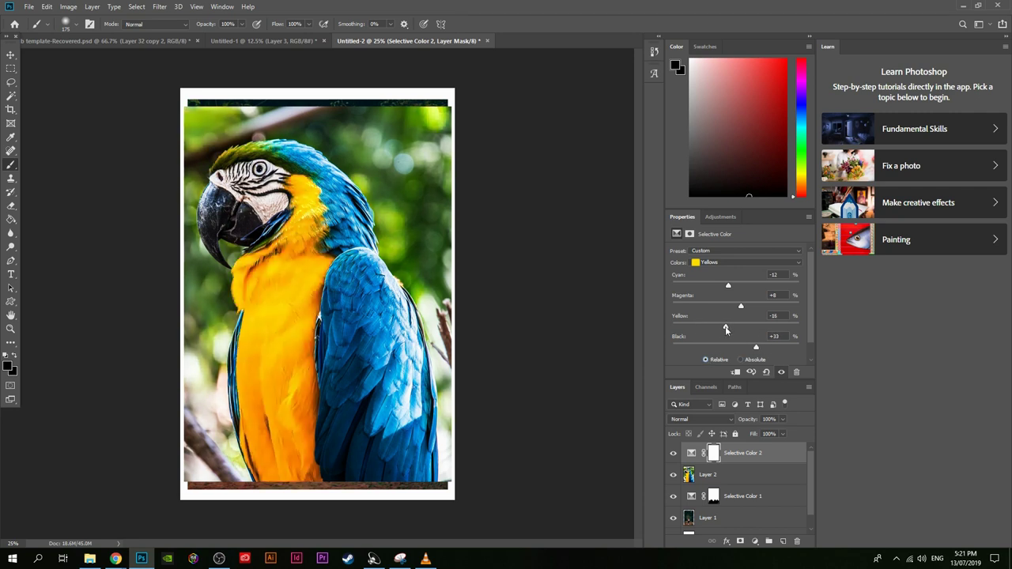
Step: Set the parrot's Yellows to Cyan +43, Magenta +50, Yellow -46 and Black +57
drag(740, 307, 688, 307)
drag(755, 346, 686, 348)
drag(728, 285, 764, 285)
drag(688, 307, 773, 342)
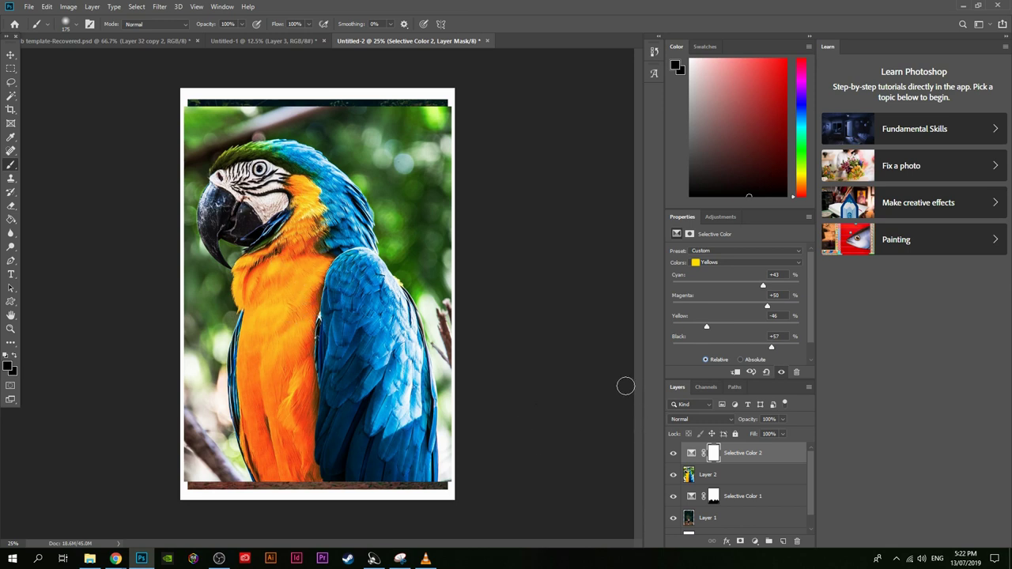
Step: Add another Selective Color adjustment layer on top and set its Neutrals to Cyan +13, Magenta +40, Yellow -13 and Black +39
click(754, 542)
click(780, 533)
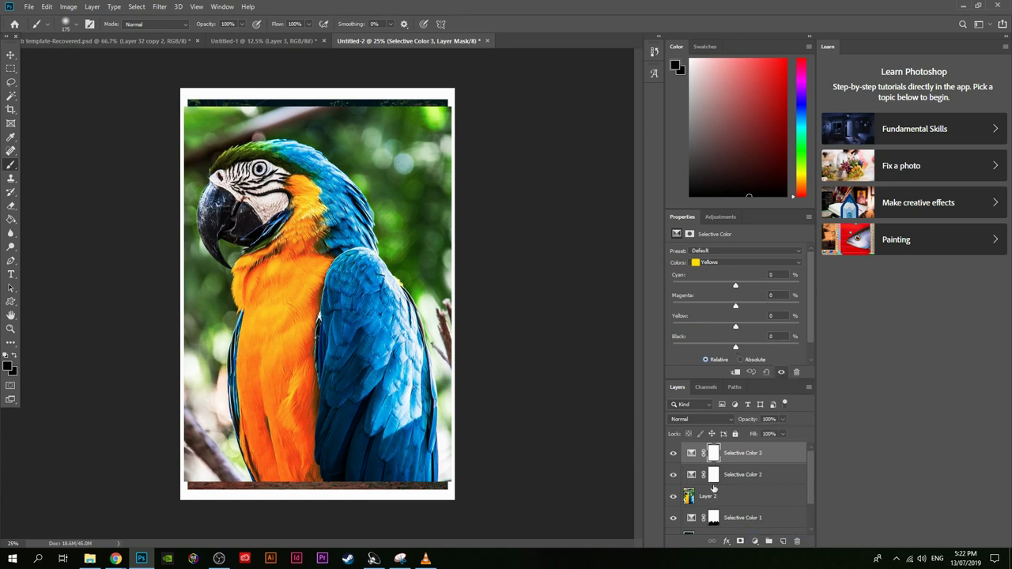
click(717, 264)
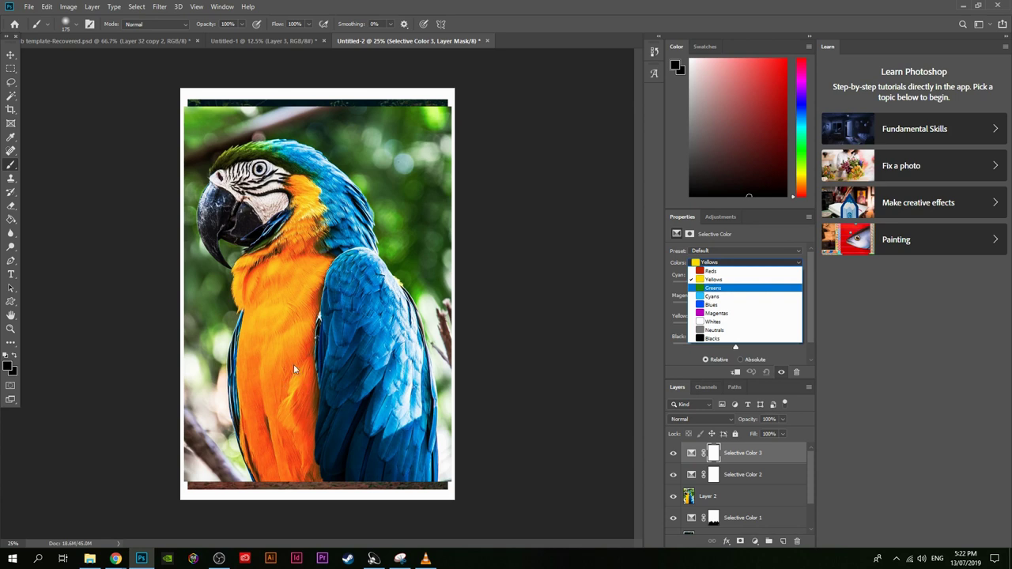
click(716, 330)
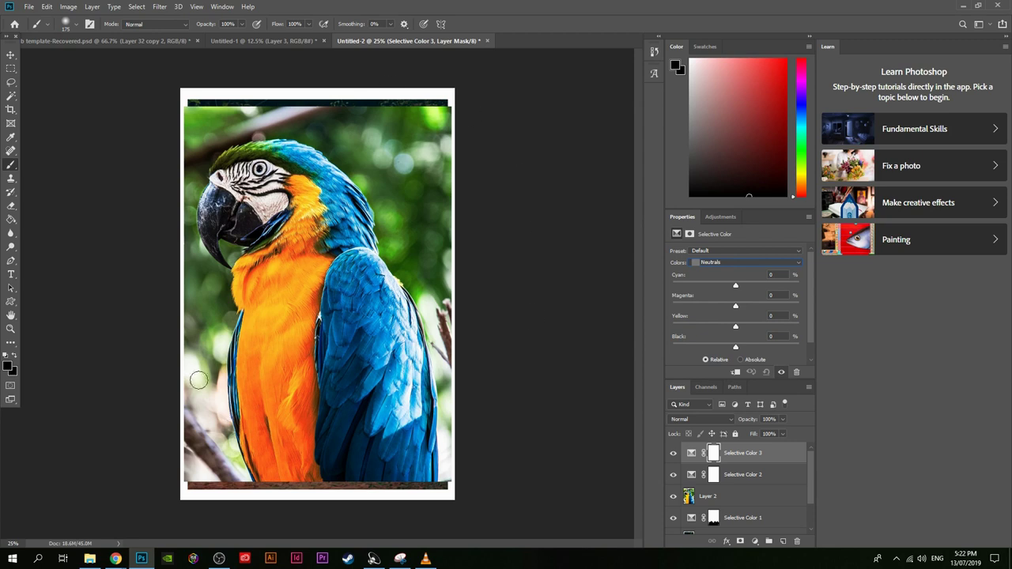
drag(729, 288, 724, 327)
mouse_move(748, 285)
mouse_down()
mouse_move(720, 287)
mouse_move(743, 289)
mouse_up()
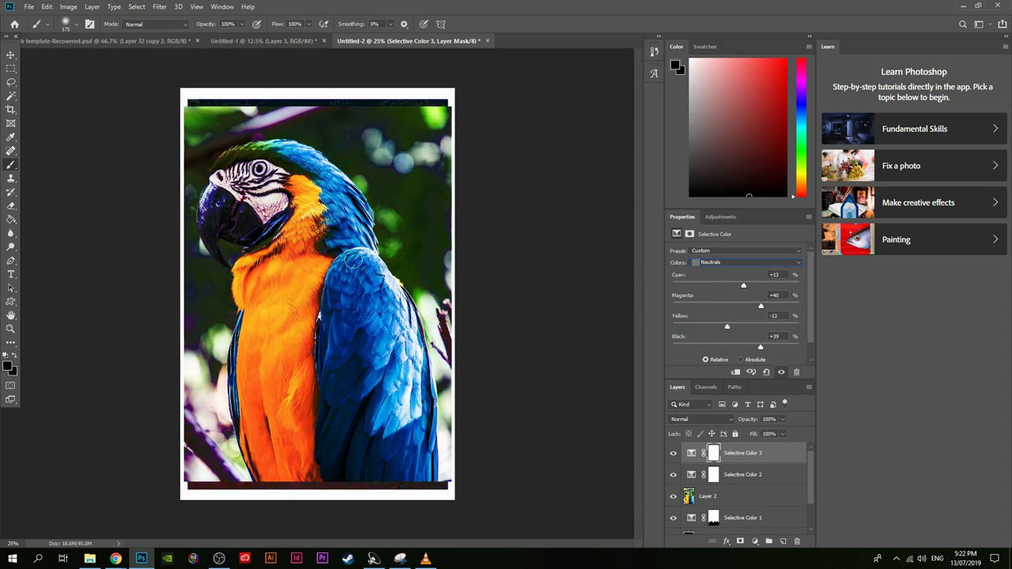
Step: Hide the Selective Color 3 layer and toggle Selective Color 2 off and on to compare the parrot's colours
click(673, 454)
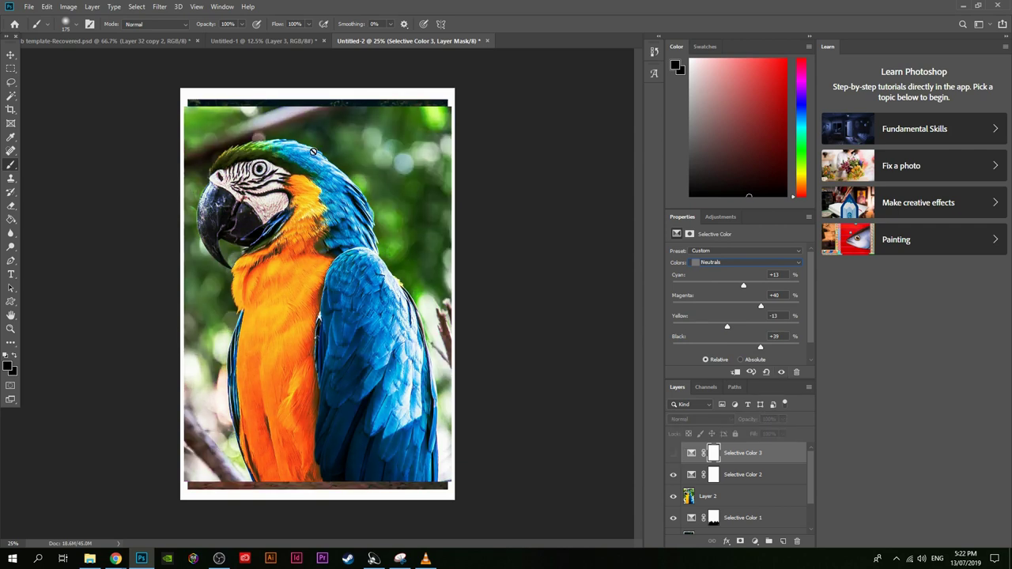
click(674, 474)
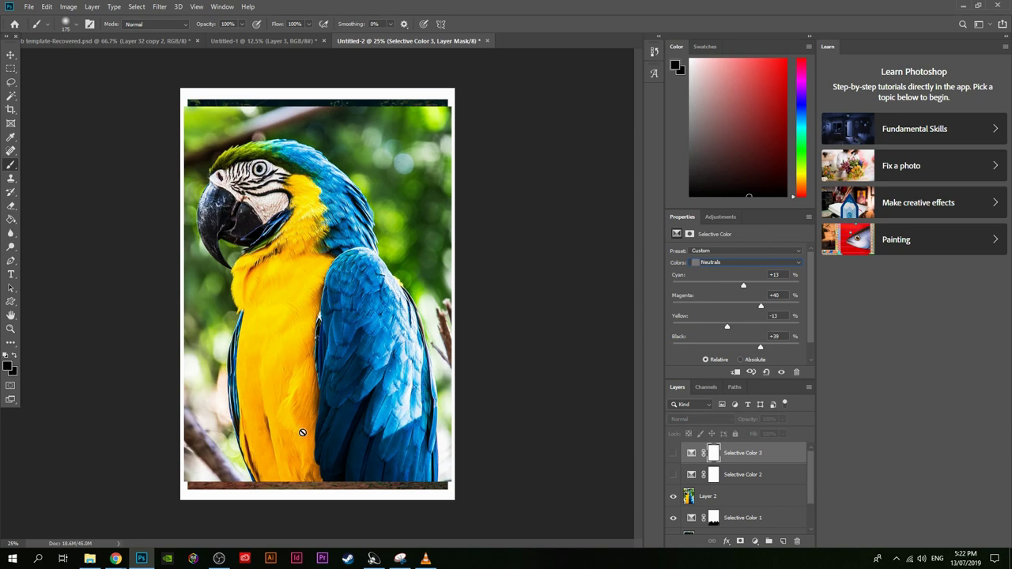
click(673, 474)
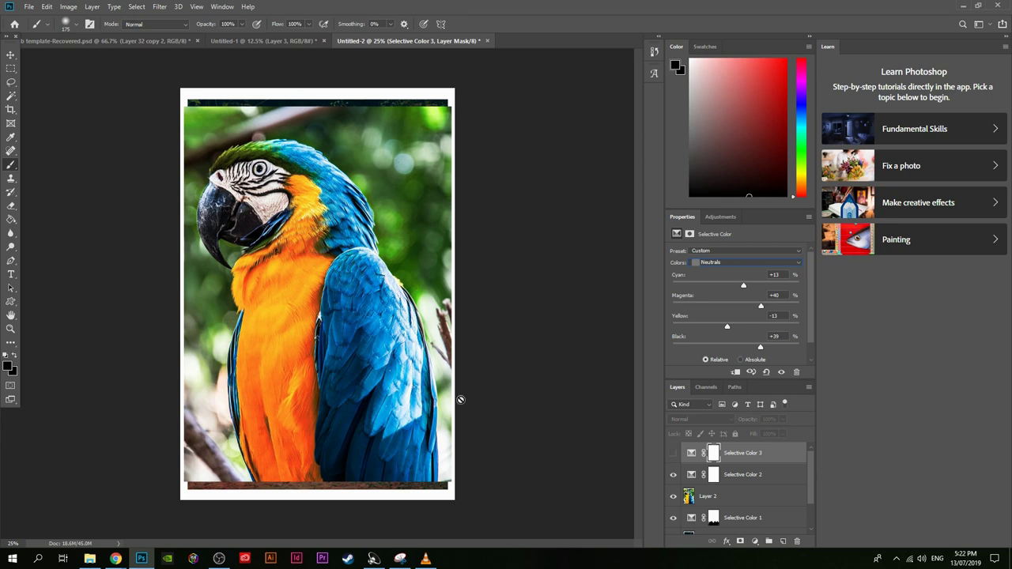
Step: Paint black on the Selective Color 2 layer mask over the background around the parrot's head and shoulders
click(713, 474)
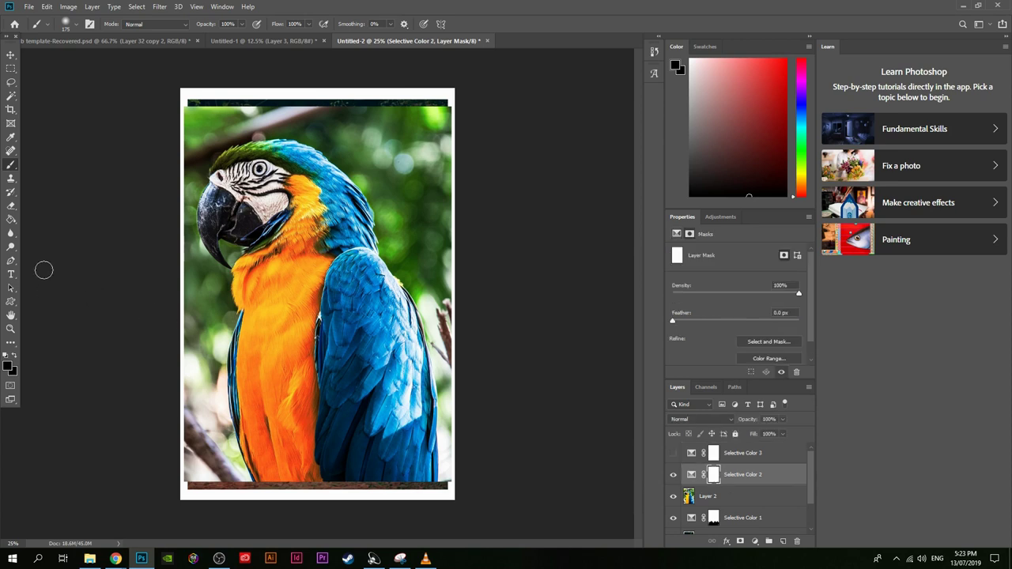
click(8, 365)
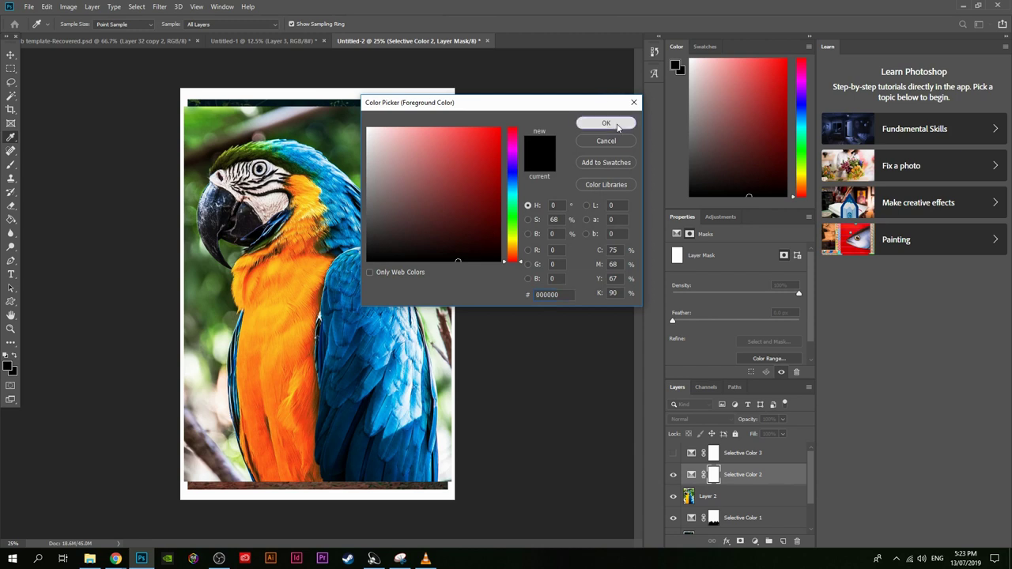
click(605, 122)
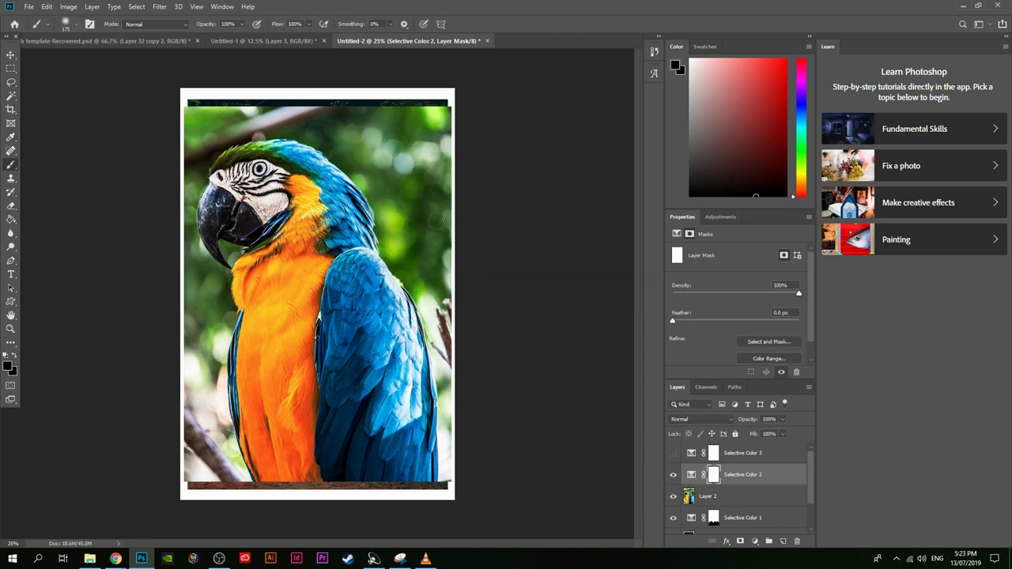
mouse_move(305, 123)
mouse_down()
mouse_move(381, 207)
mouse_move(399, 269)
mouse_up()
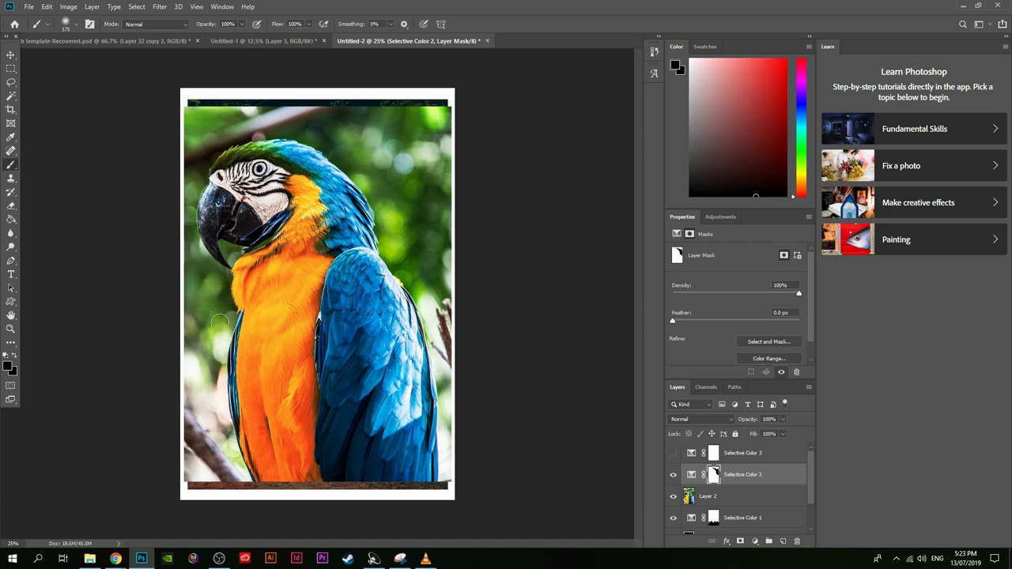
mouse_move(183, 208)
mouse_down()
mouse_move(216, 111)
mouse_move(218, 140)
mouse_move(292, 134)
mouse_move(285, 117)
mouse_move(407, 125)
mouse_move(359, 129)
mouse_move(378, 170)
mouse_up()
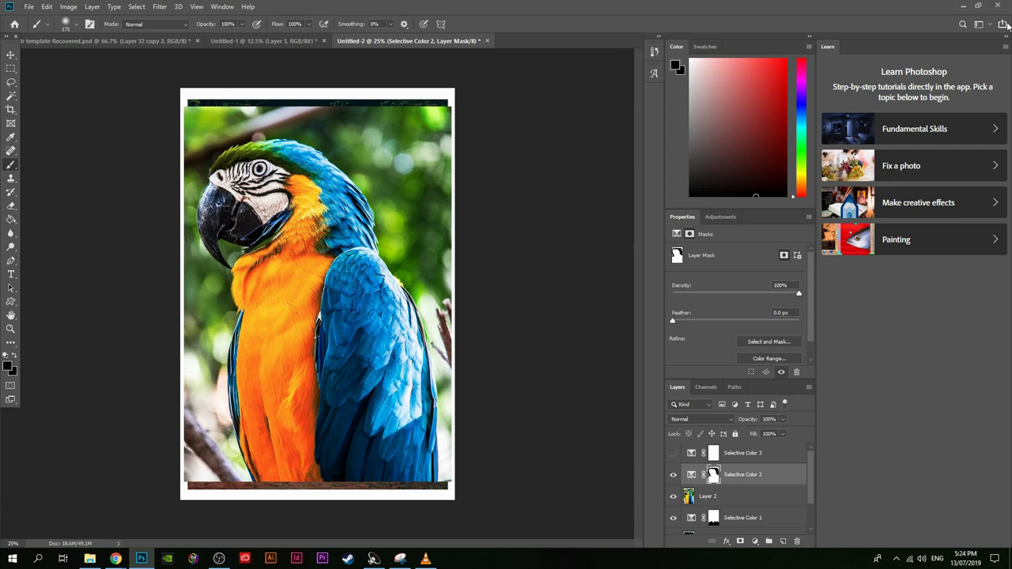
Step: Switch to Chrome, open onlinejobs.ph in a new tab, and move the Upwork tab next to it
key(alt+Tab)
click(906, 9)
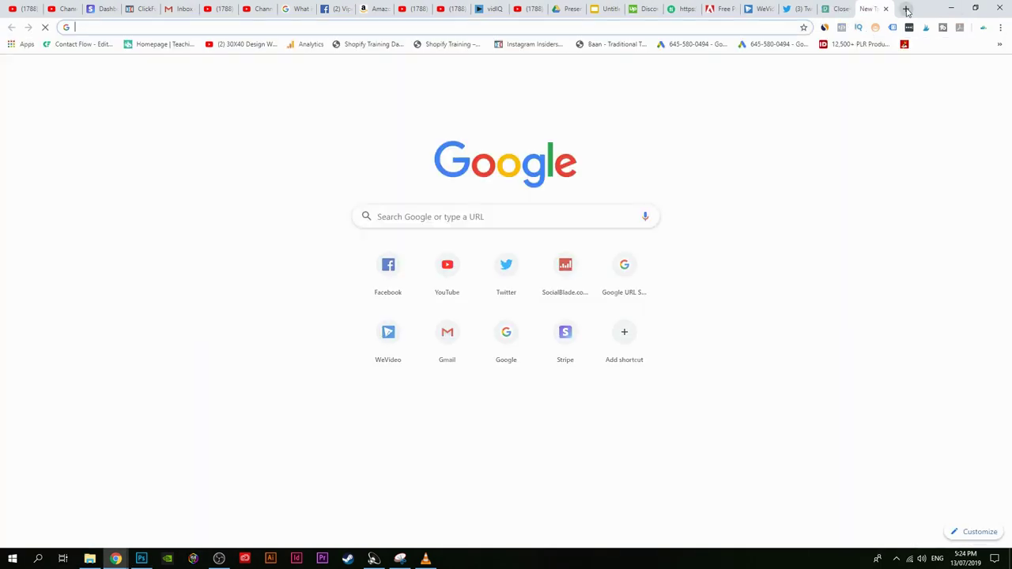
text(on)
key(Return)
drag(632, 8, 833, 6)
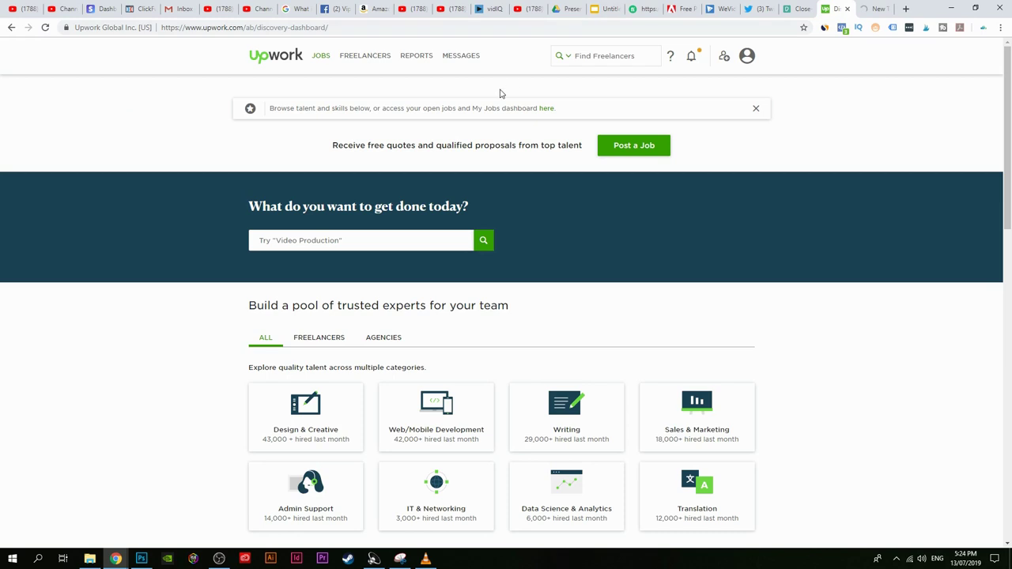
click(875, 7)
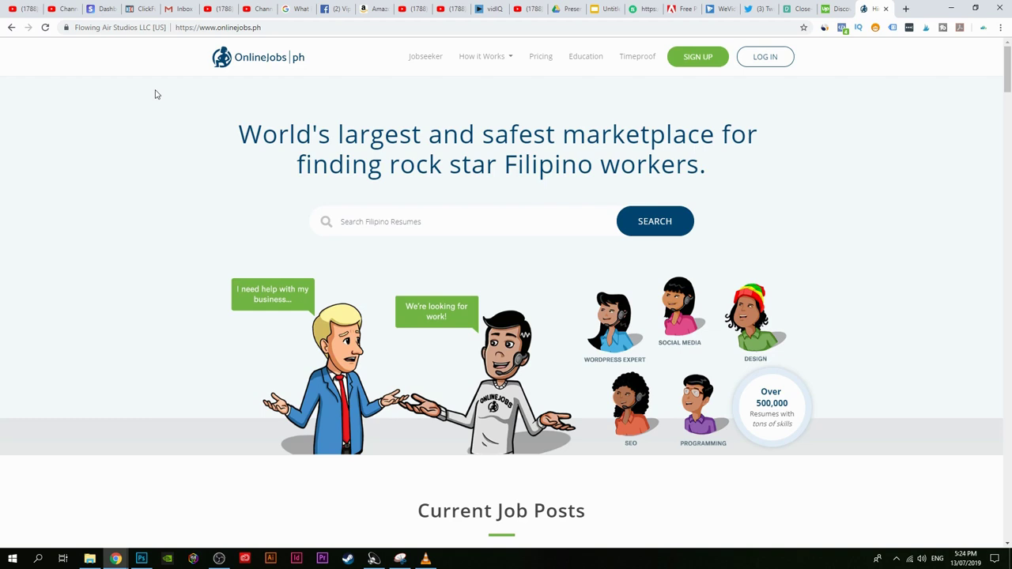
Step: Search the OnlineJobs.ph resumes for "photo editors"
click(381, 212)
text(photo ed)
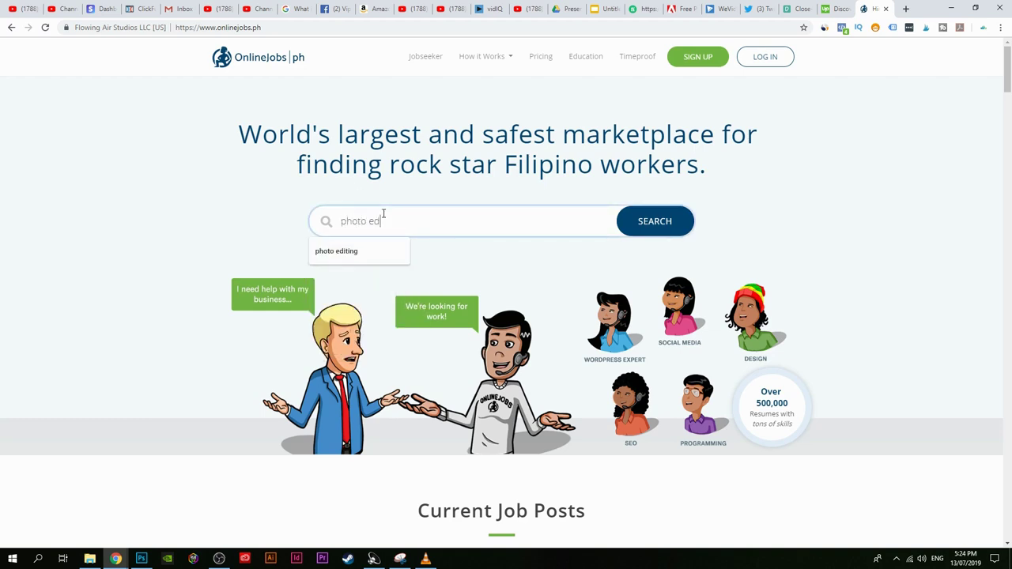
text(itors)
key(Return)
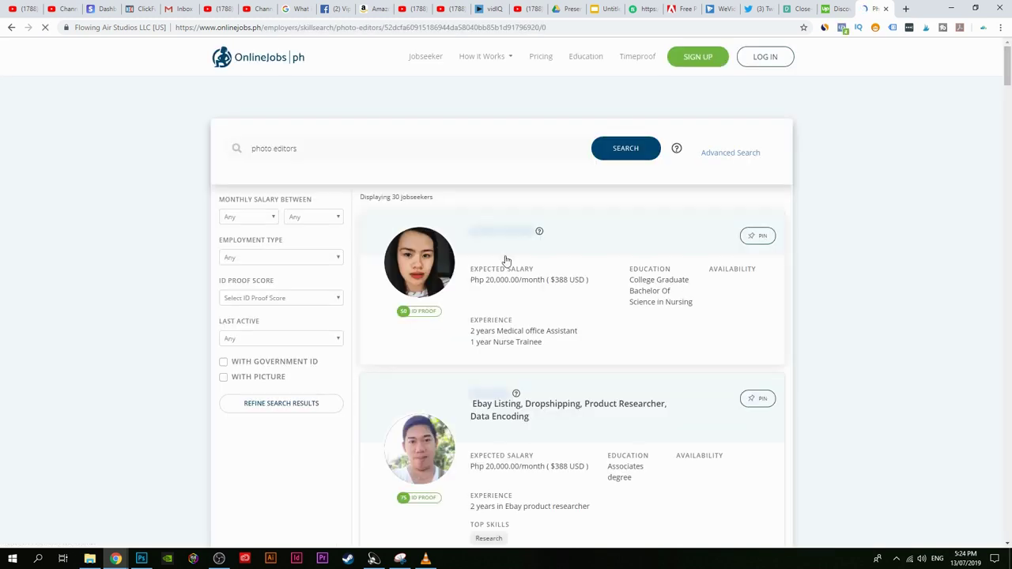
Step: Examine the listed jobseekers' expected salaries, experience and top skills on OnlineJobs.ph
scroll(813, 343, down, 1)
scroll(813, 345, up, 1)
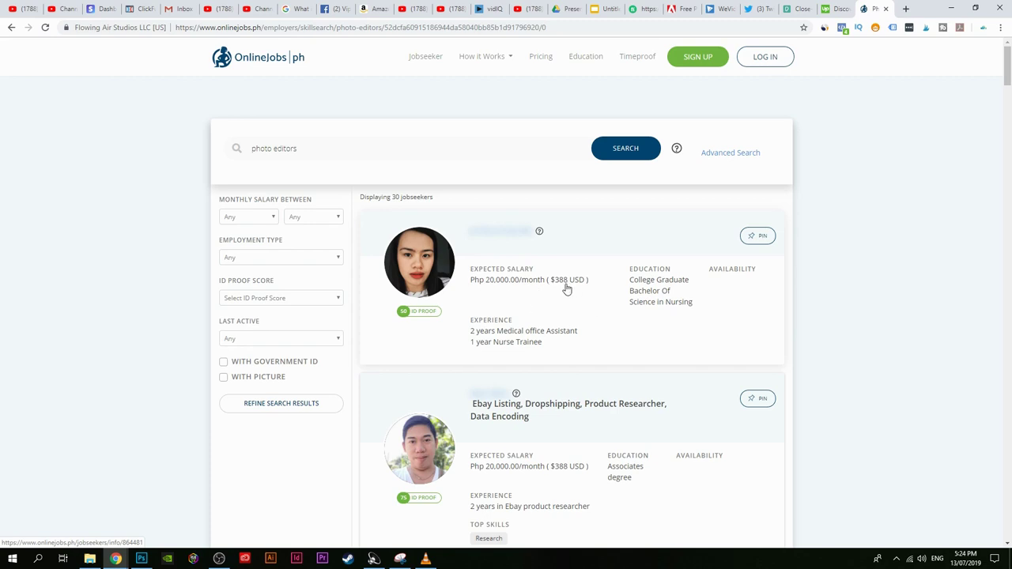
scroll(598, 396, down, 1)
scroll(585, 380, up, 1)
scroll(580, 372, down, 4)
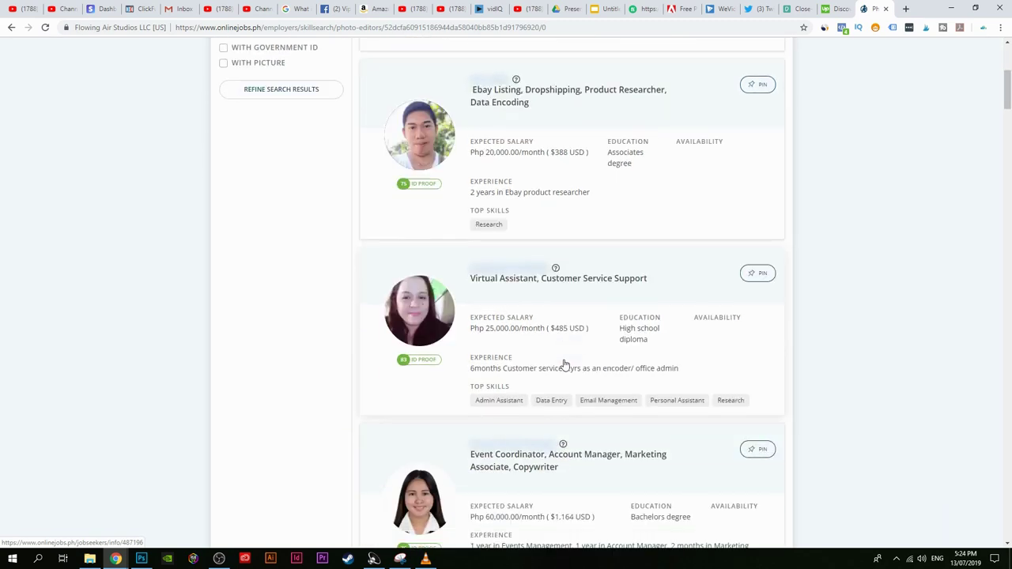
scroll(554, 356, up, 4)
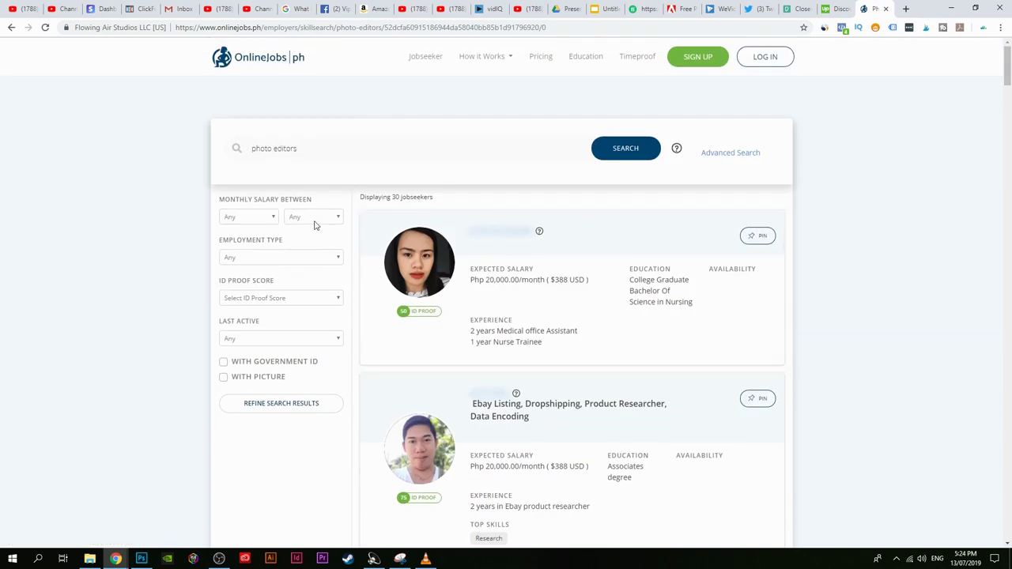
scroll(600, 301, down, 4)
scroll(551, 292, down, 4)
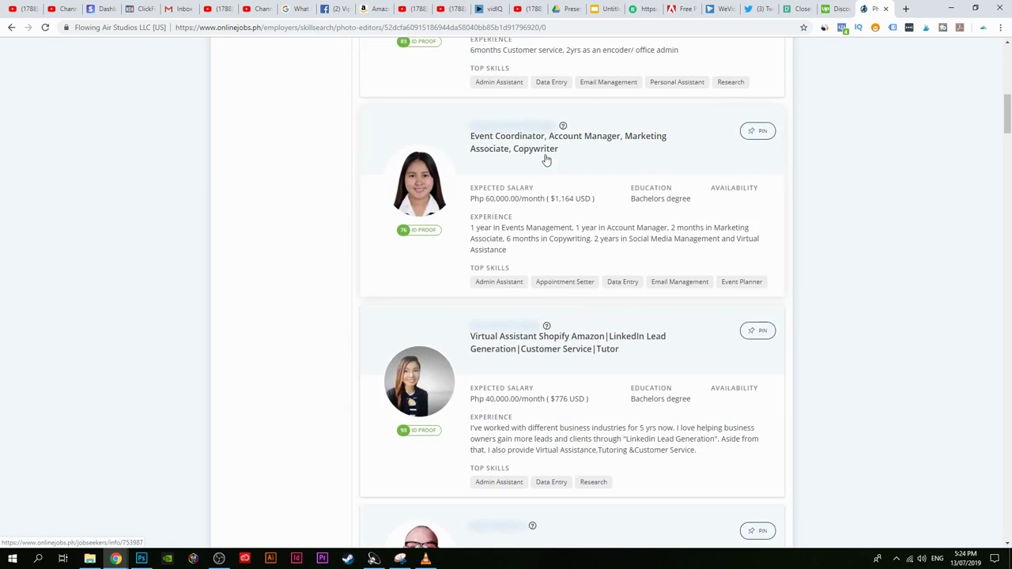
scroll(574, 332, down, 1)
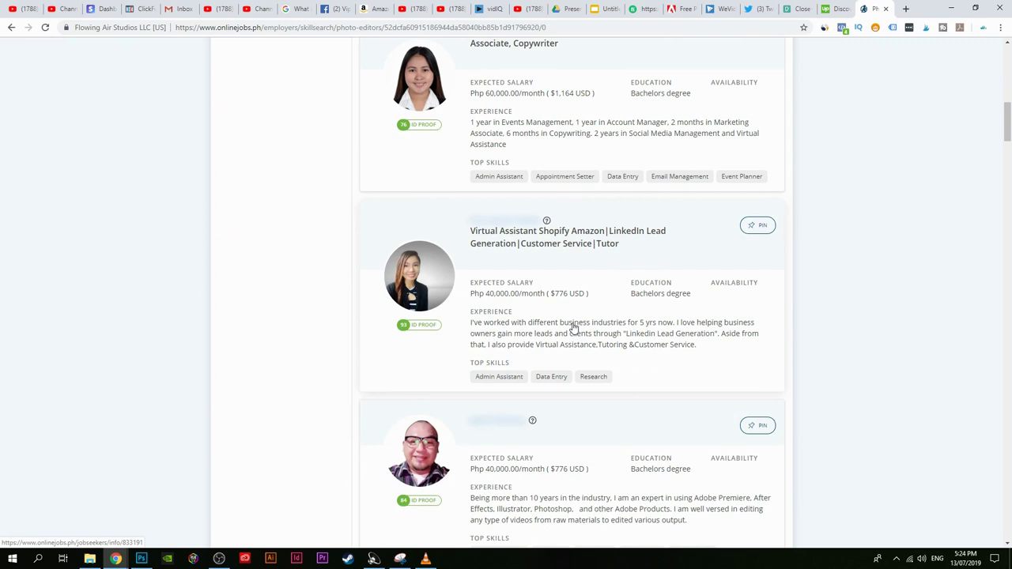
scroll(554, 334, up, 1)
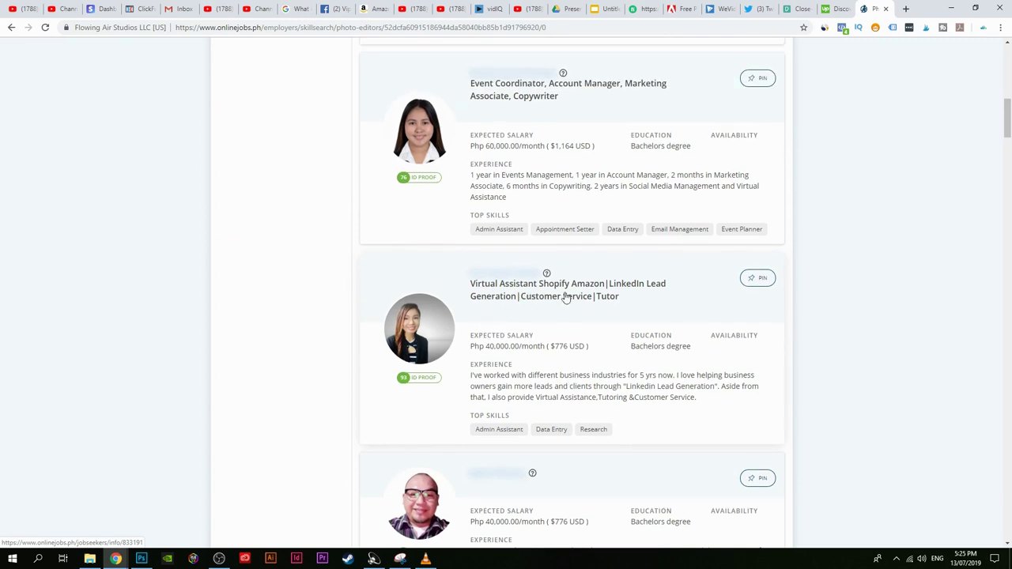
scroll(549, 197, down, 4)
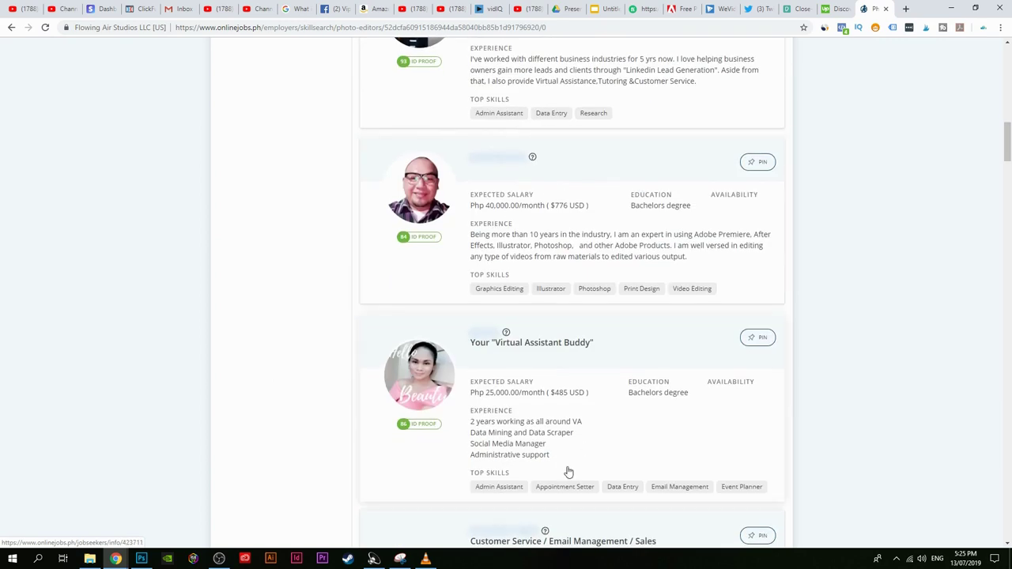
scroll(567, 472, down, 4)
Step: Search Upwork for "photo editors"
click(836, 9)
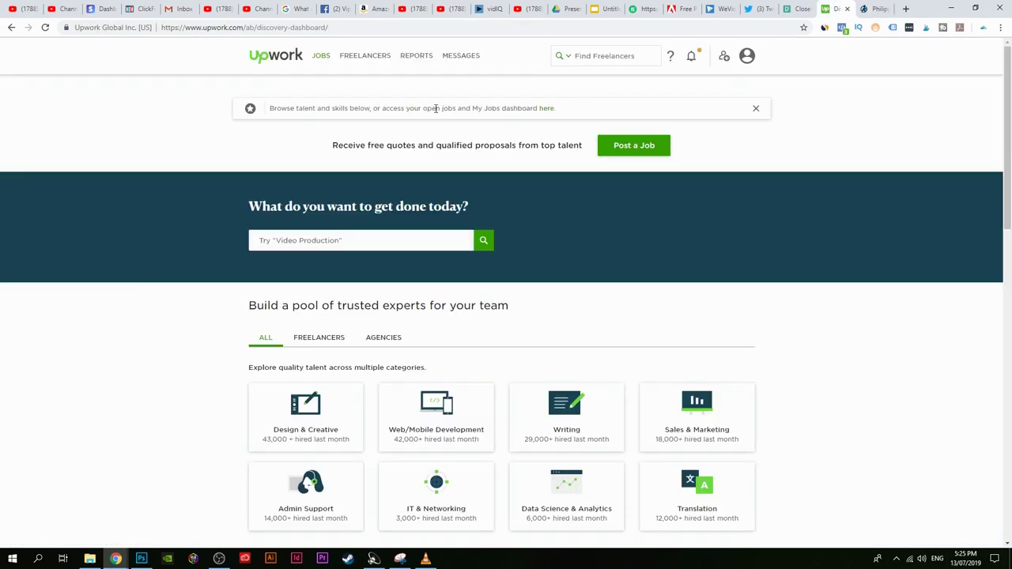
click(362, 240)
text(photo)
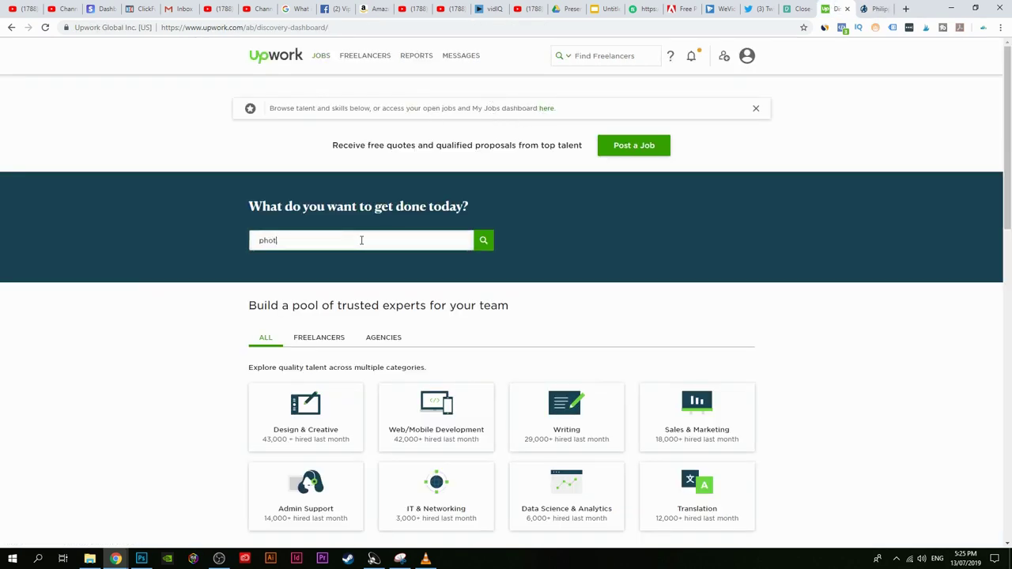
text( editors)
key(Return)
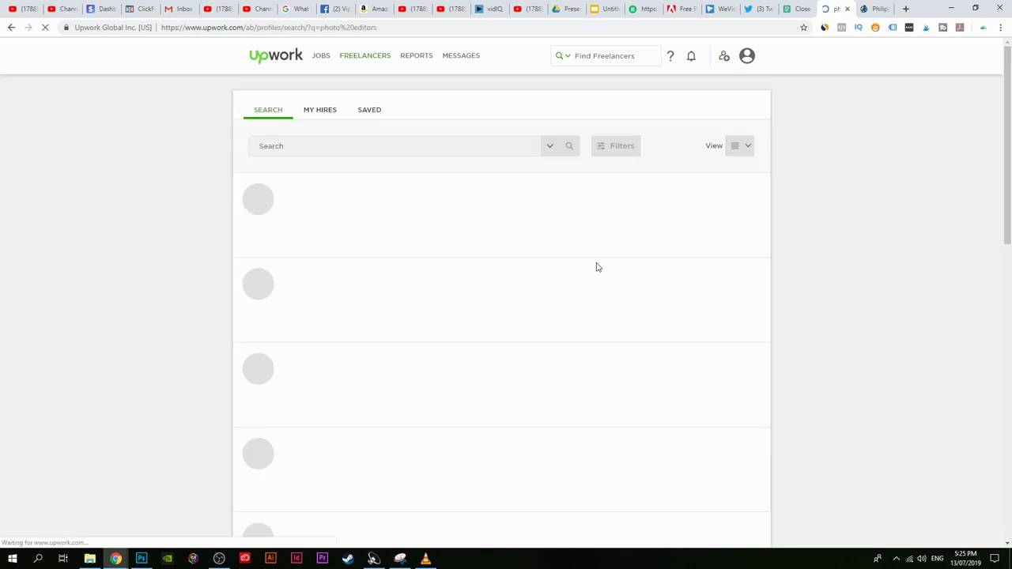